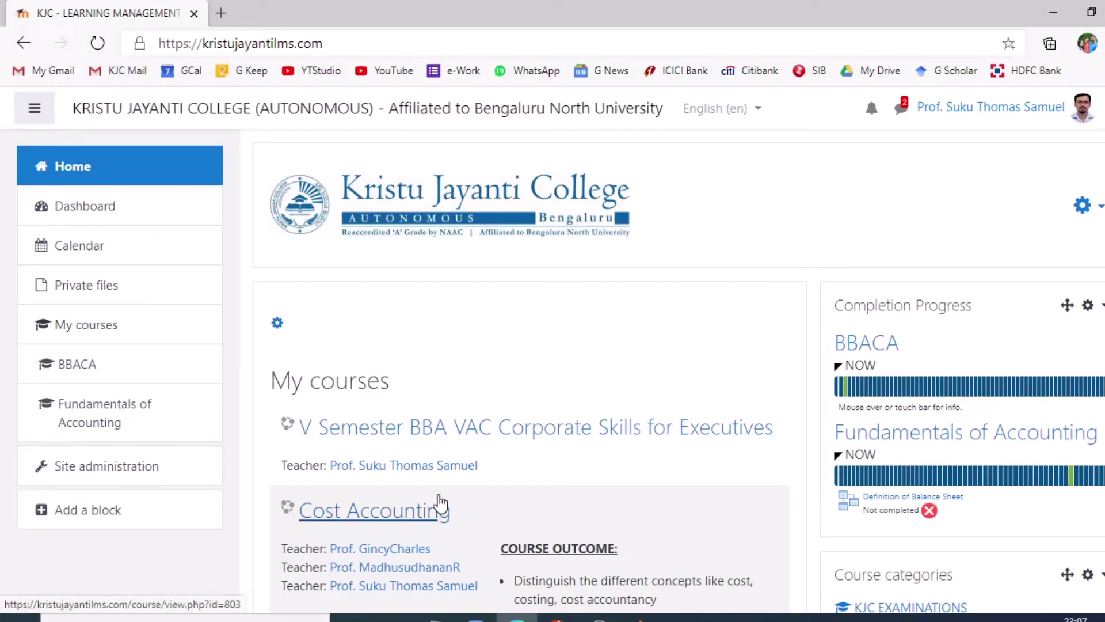
# Step: Open the Cost Accounting course and start adding an Assignment activity to Unit 1 Lecture 1: Recap of Accounting Basics
pyautogui.click(437, 519)
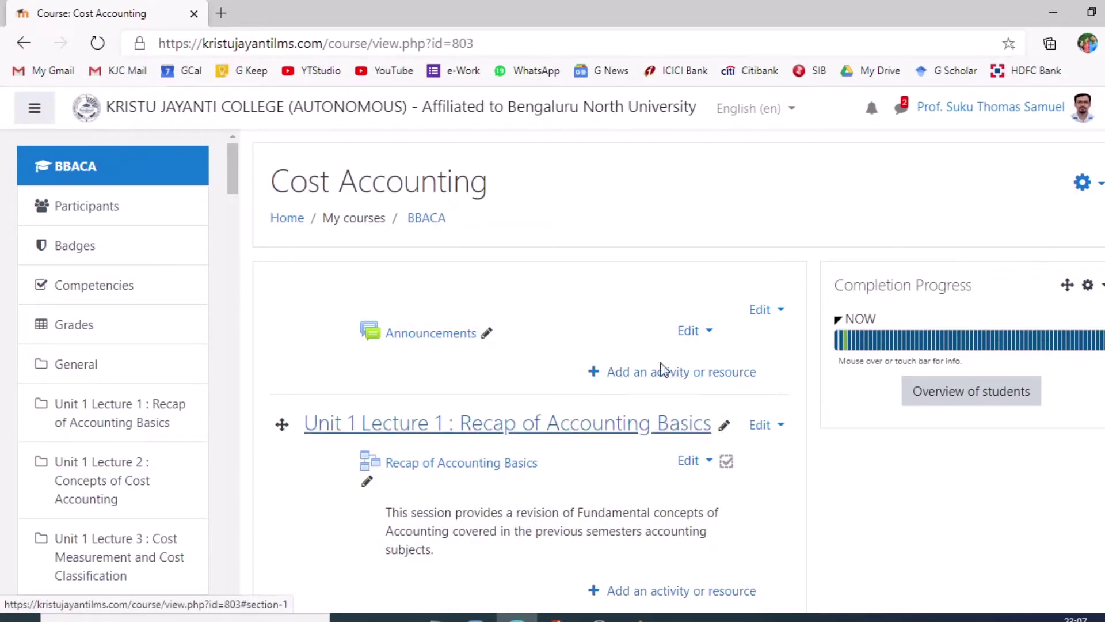
pyautogui.scroll(-4, 771, 358)
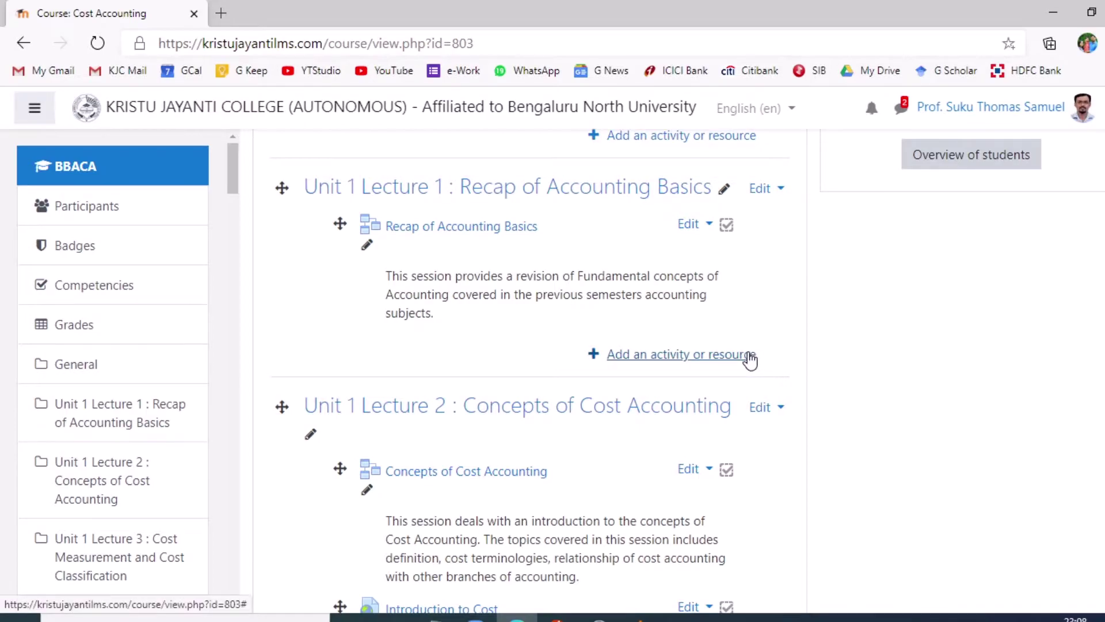
pyautogui.click(749, 354)
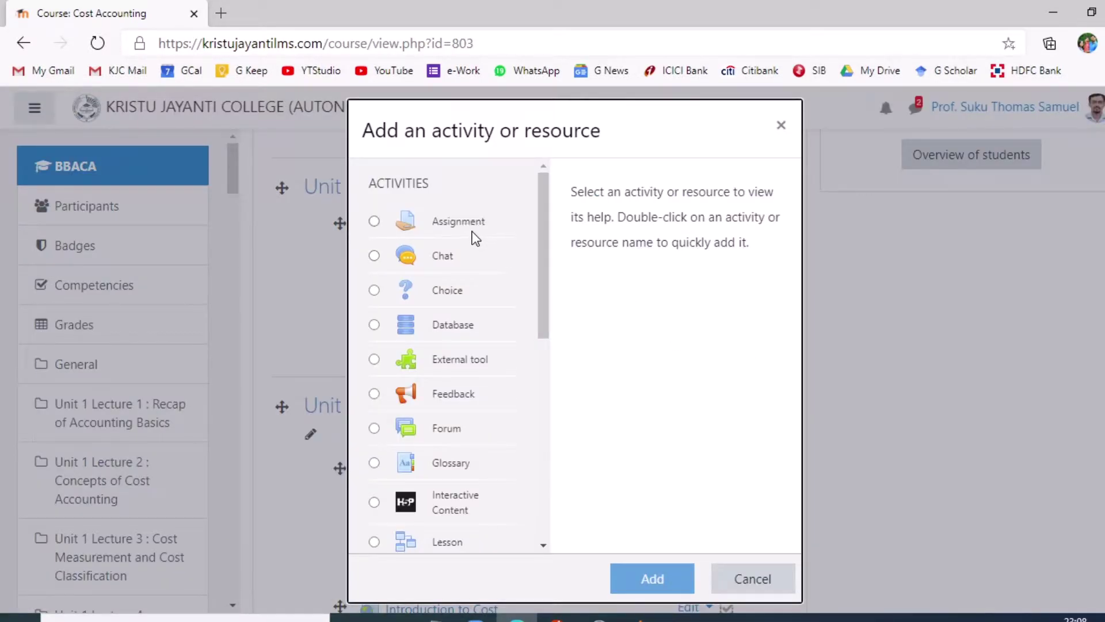
pyautogui.click(472, 228)
pyautogui.click(662, 576)
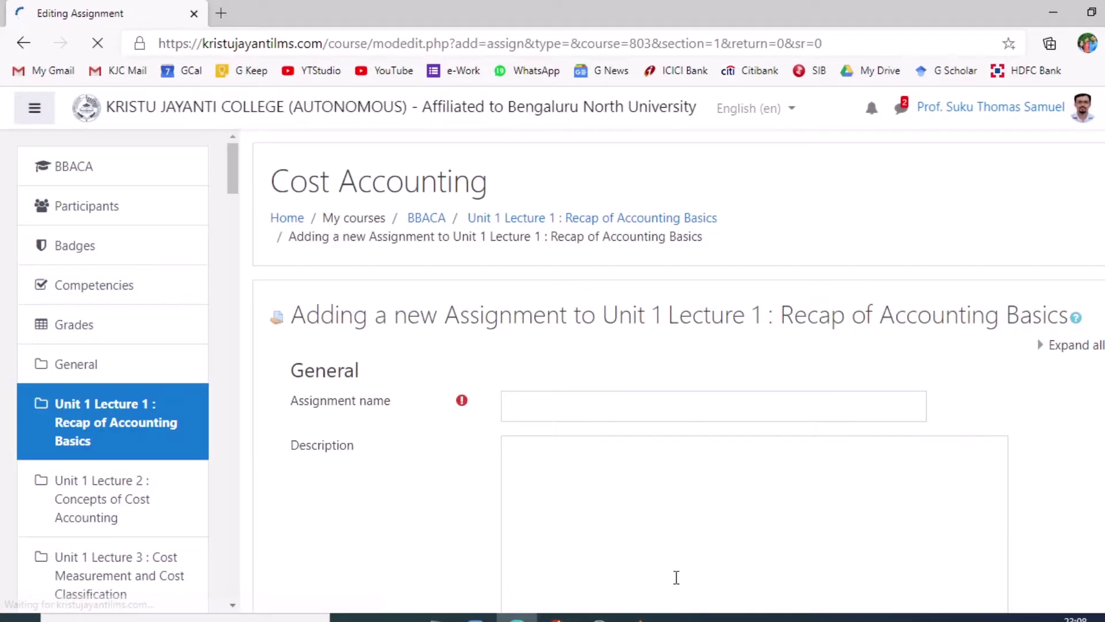
# Step: Name the assignment "Cost Accounting Assignment", using the title from the Notepad notes
pyautogui.click(611, 415)
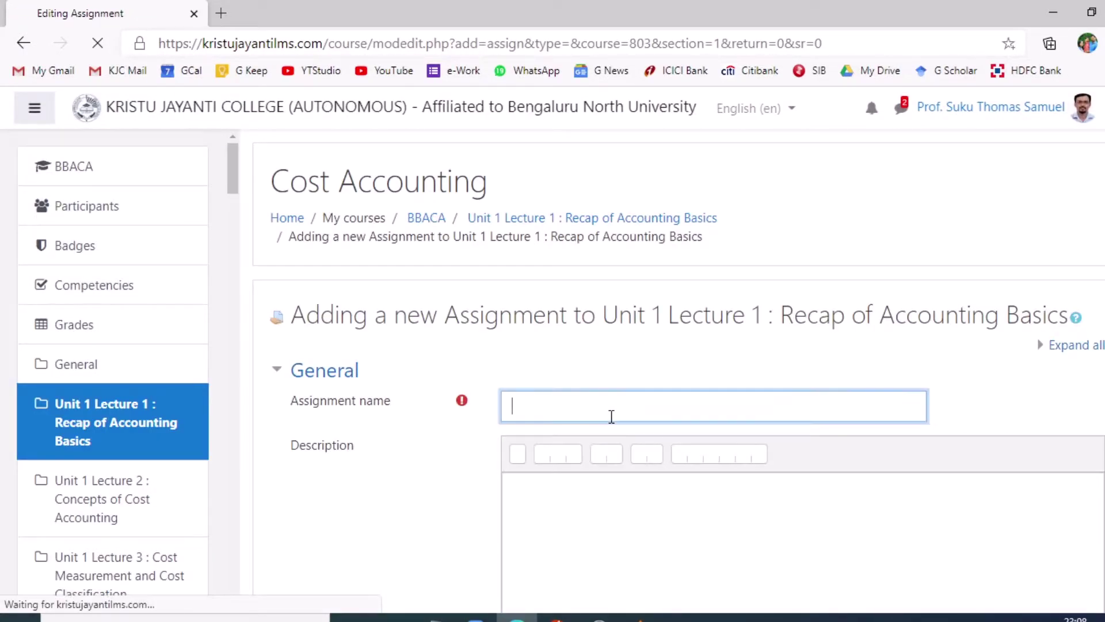
pyautogui.click(438, 613)
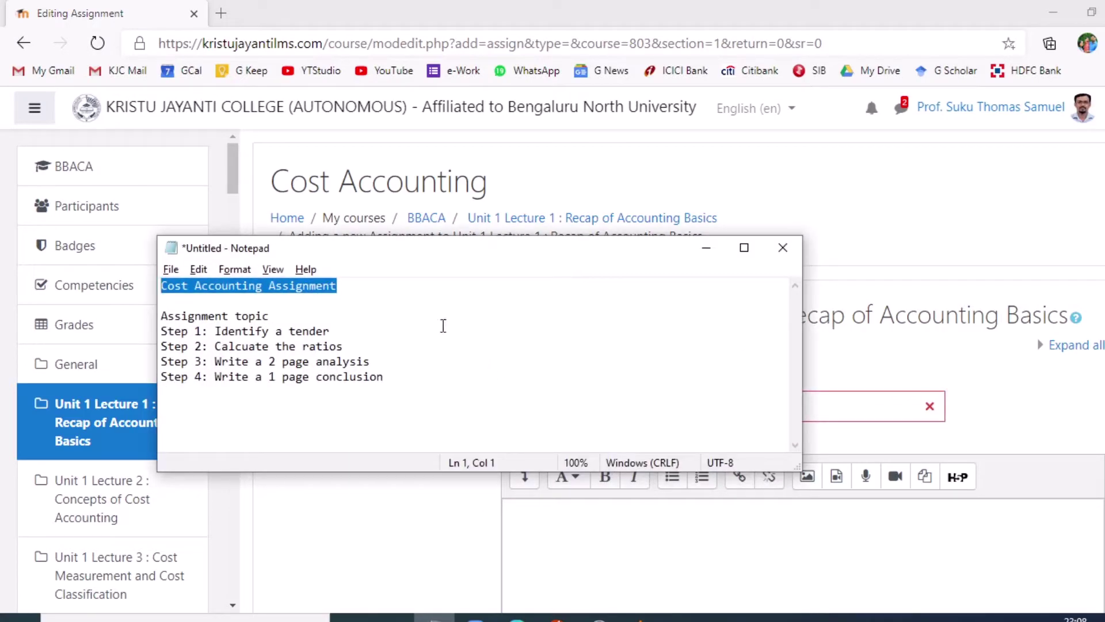
pyautogui.hotkey('alt', 'Tab')
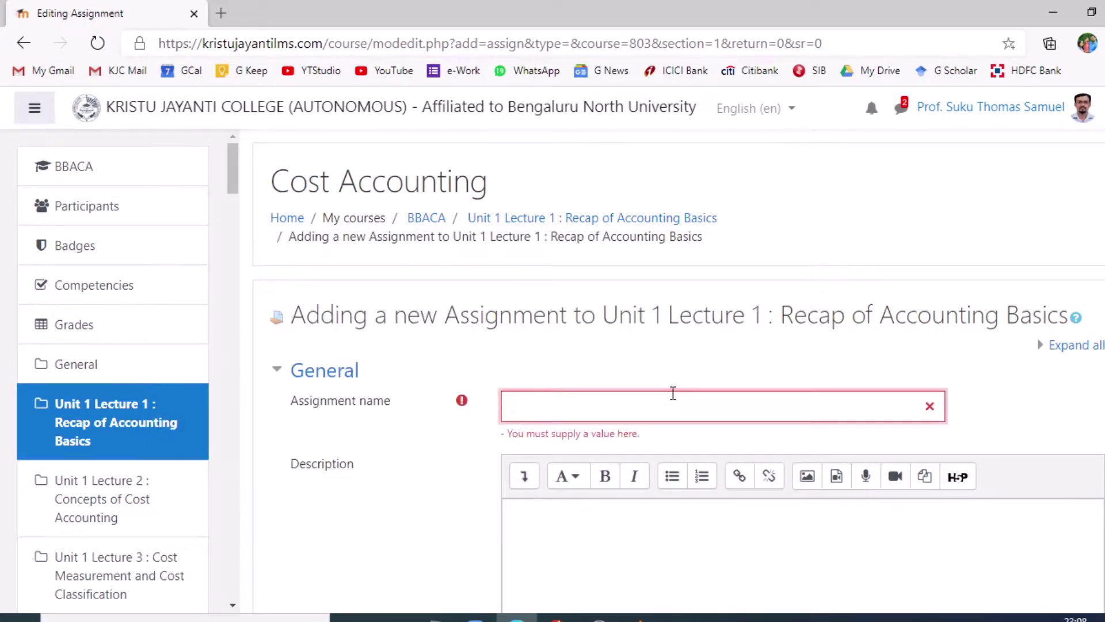
pyautogui.write('Cost Accounting Assignment')
# Step: Fill the assignment's description with the "Assignment topic" line and the Step 1 to Step 4 instructions copied from the Notepad notes
pyautogui.scroll(-4, 662, 396)
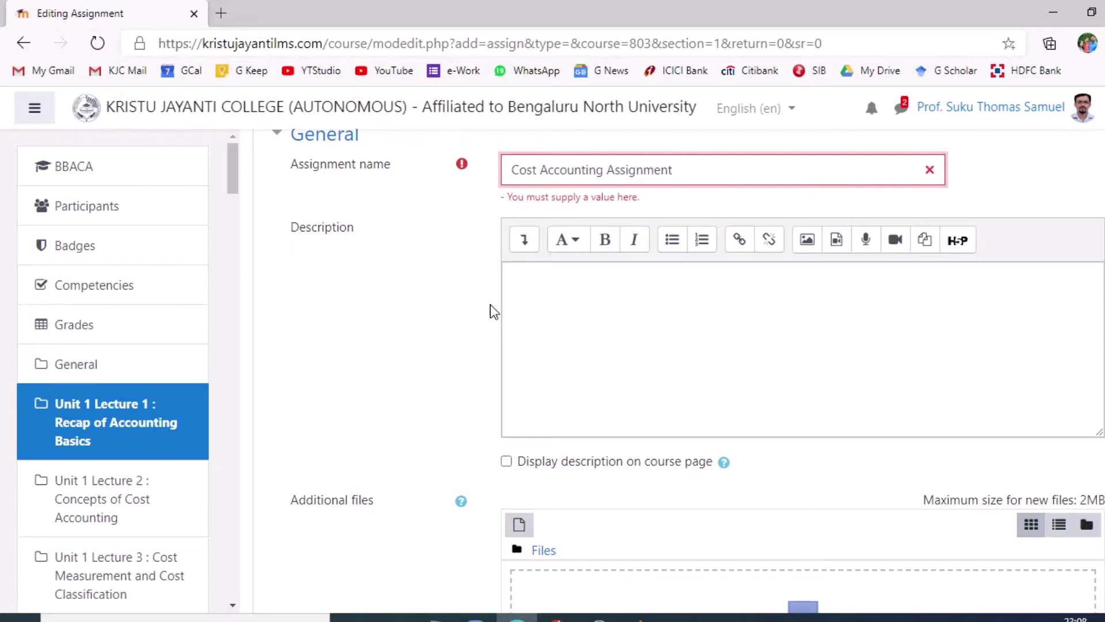
pyautogui.click(622, 304)
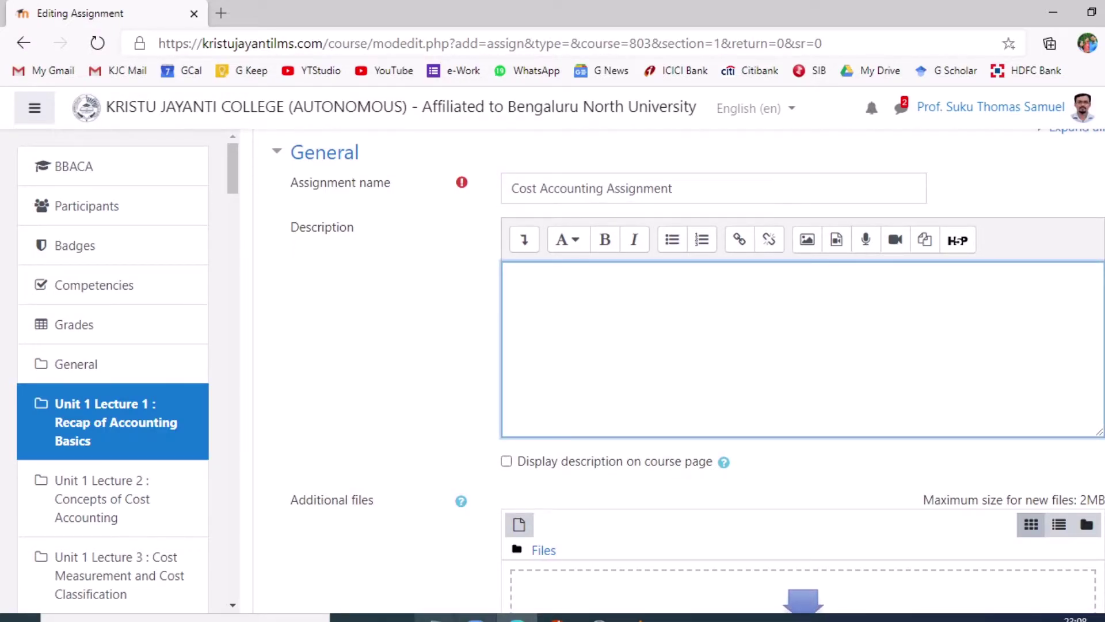
pyautogui.click(435, 617)
pyautogui.moveTo(438, 406); pyautogui.dragTo(151, 318)
pyautogui.hotkey('ctrl', 'c')
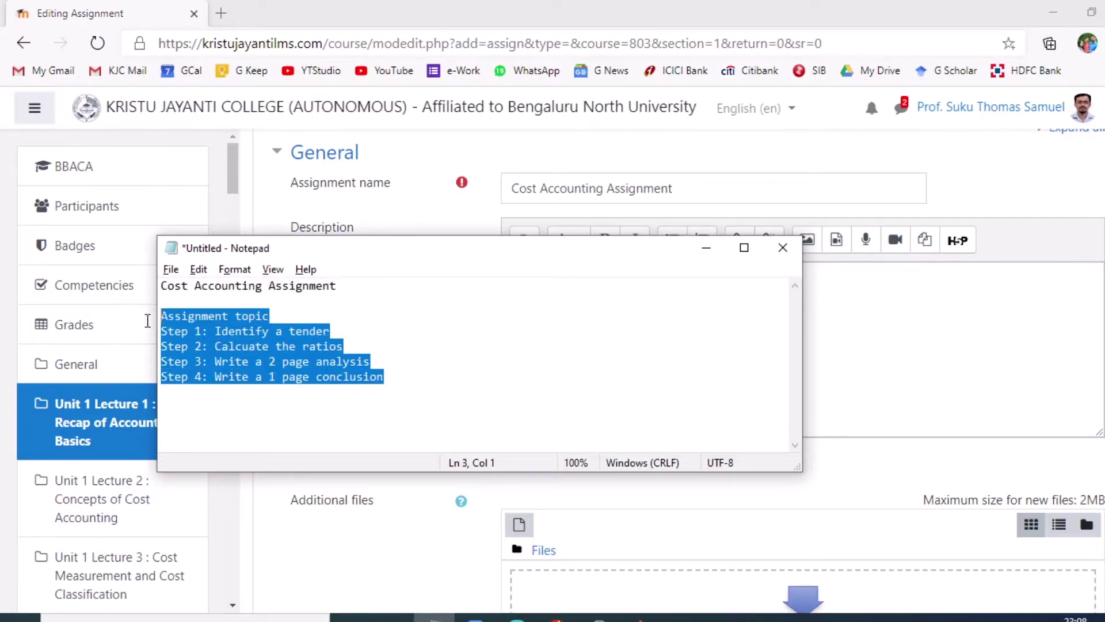
pyautogui.click(851, 400)
pyautogui.hotkey('ctrl', 'v')
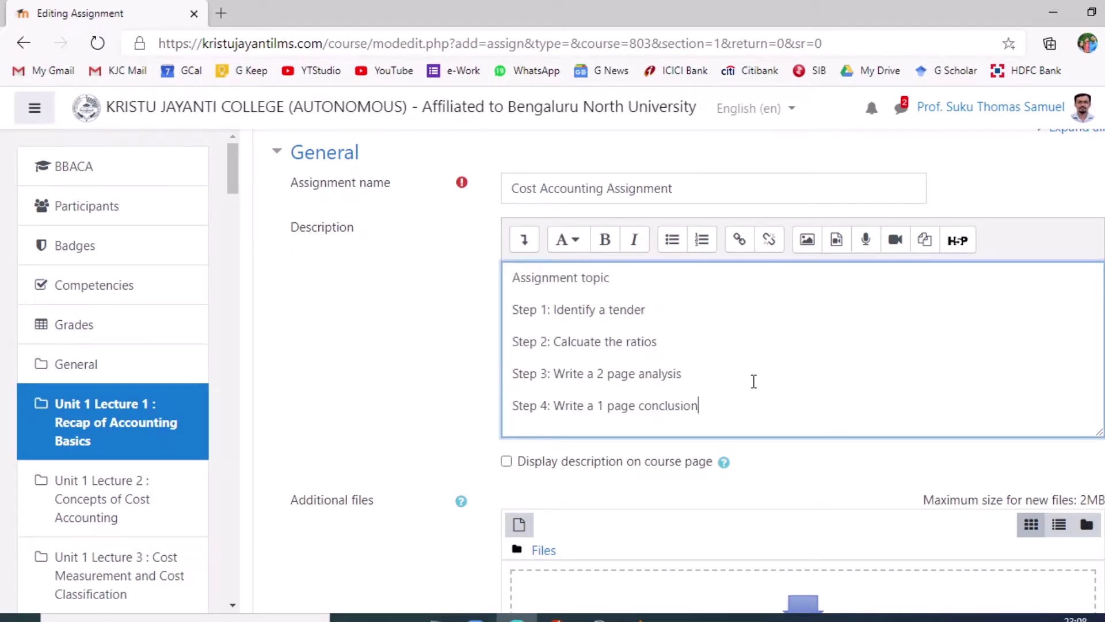
# Step: Set the description to display on the course page and correct the misspelled word in Step 2 to "Calculate"
pyautogui.click(507, 461)
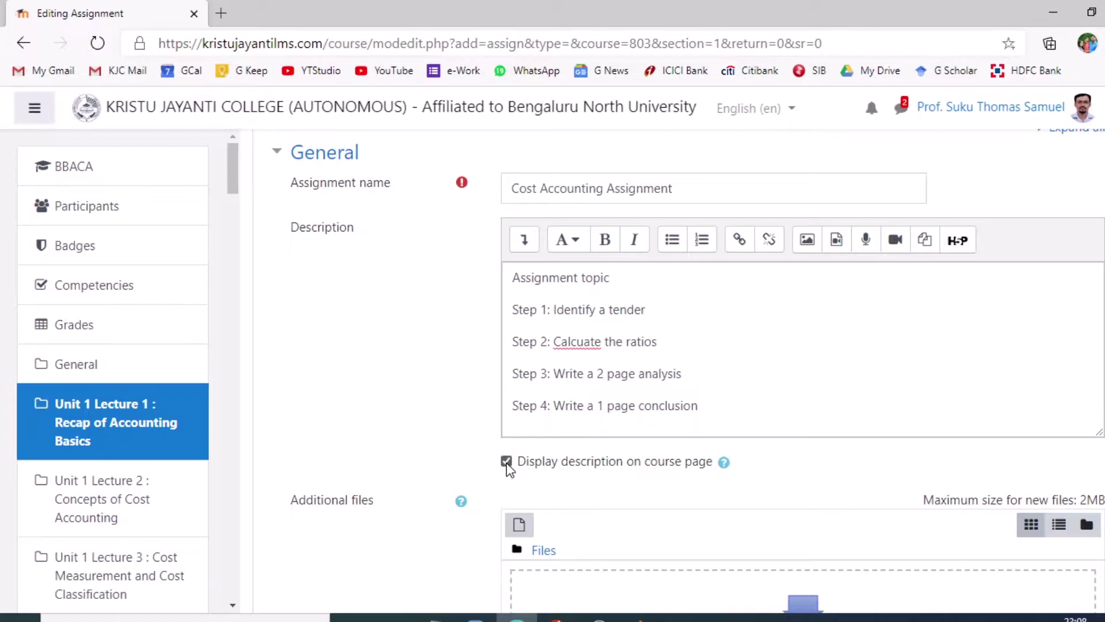
pyautogui.rightClick(585, 343)
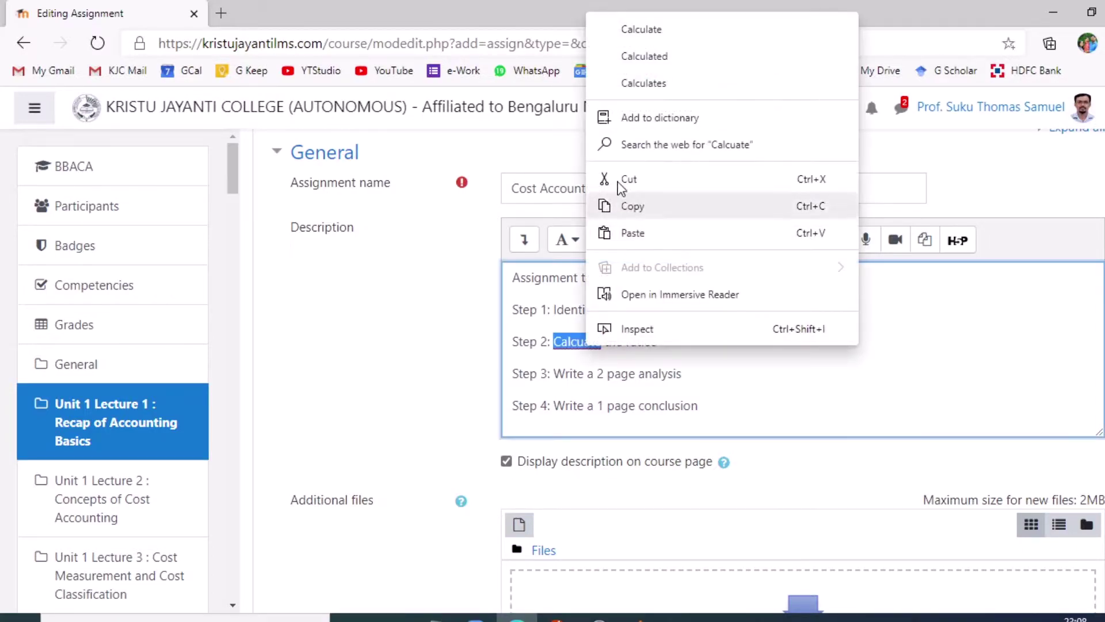
pyautogui.click(641, 29)
# Step: Upload the COST ACCOUNTING ASSIGNMENT PDF from the Desktop as an additional file of the assignment
pyautogui.scroll(-4, 612, 290)
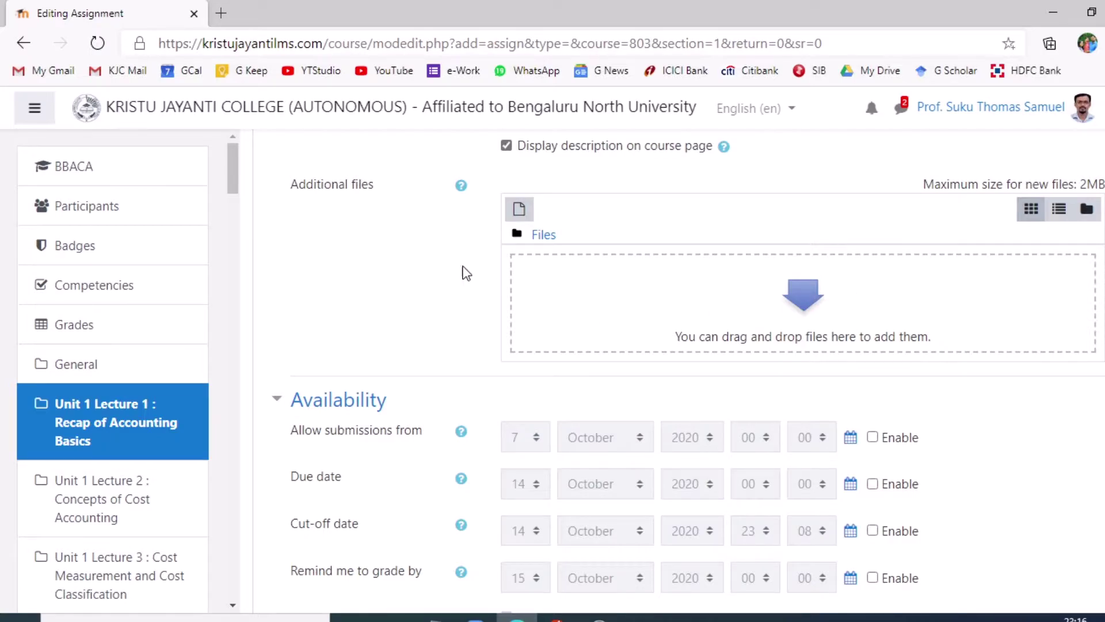
pyautogui.click(843, 323)
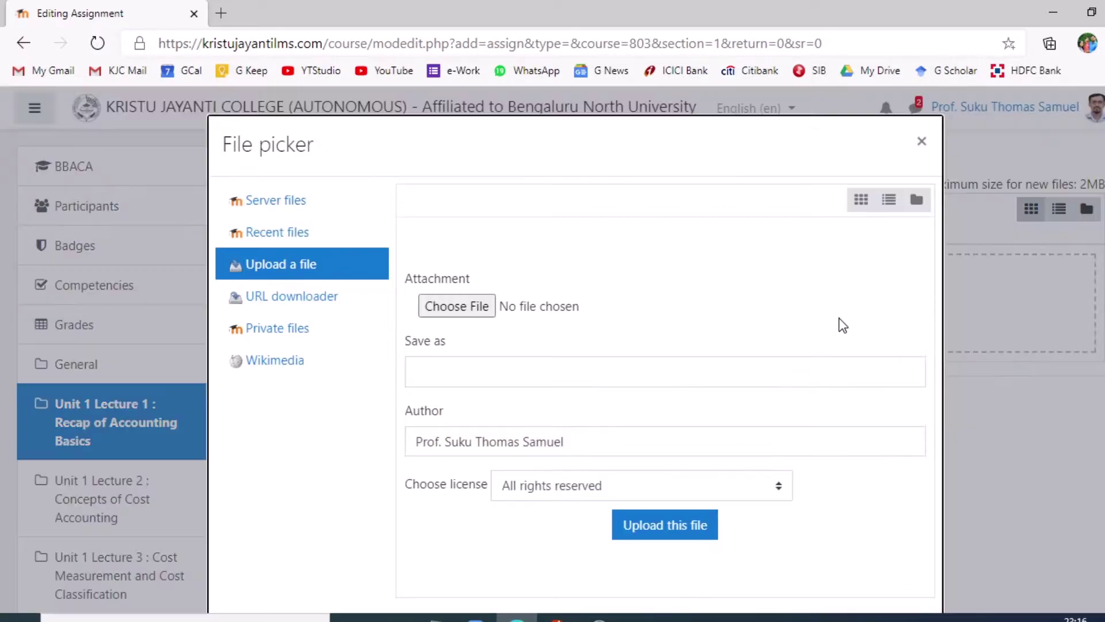
pyautogui.click(470, 316)
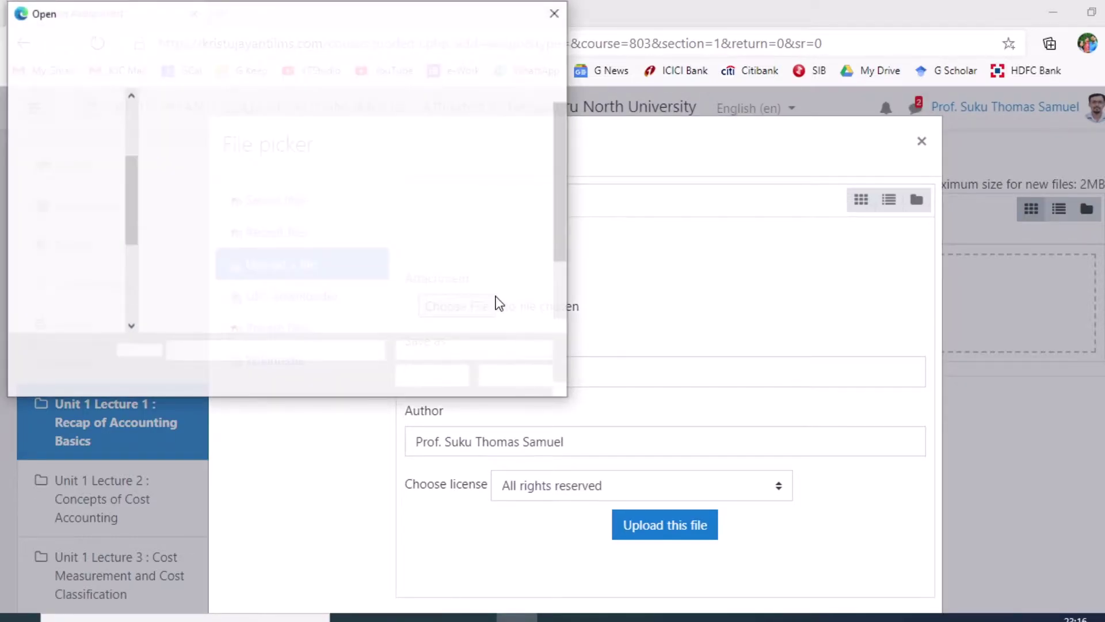
pyautogui.click(397, 275)
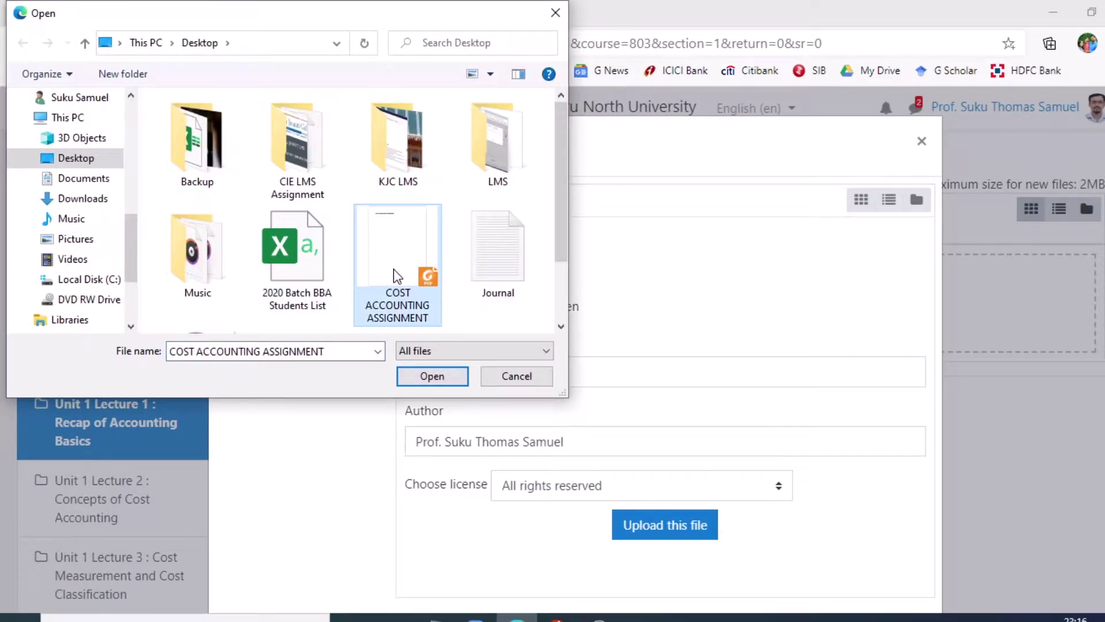
pyautogui.click(437, 375)
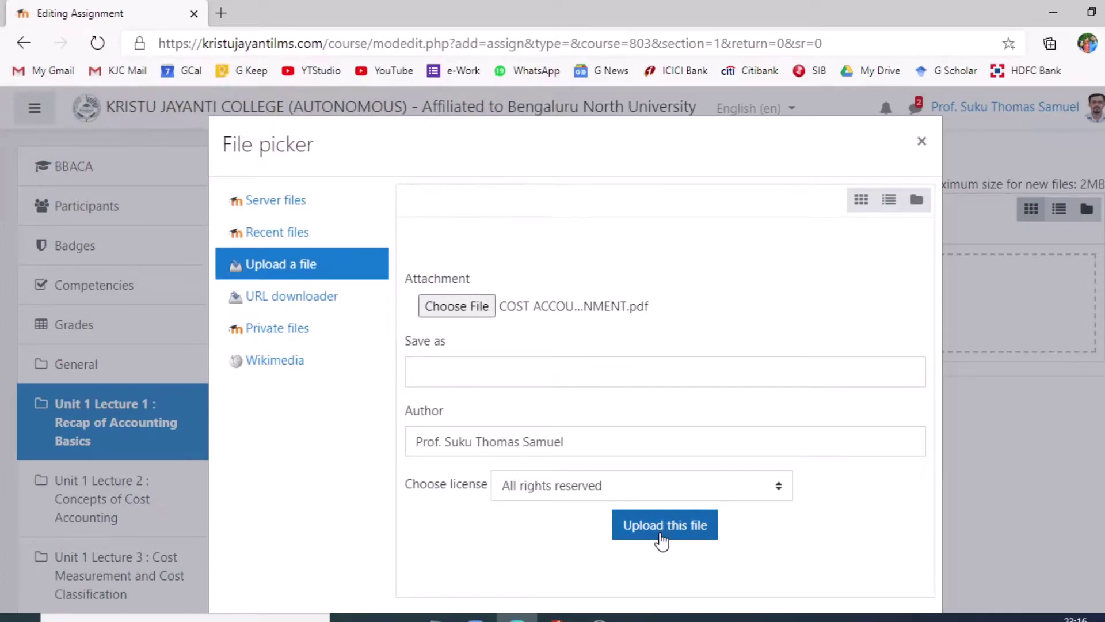
pyautogui.click(662, 539)
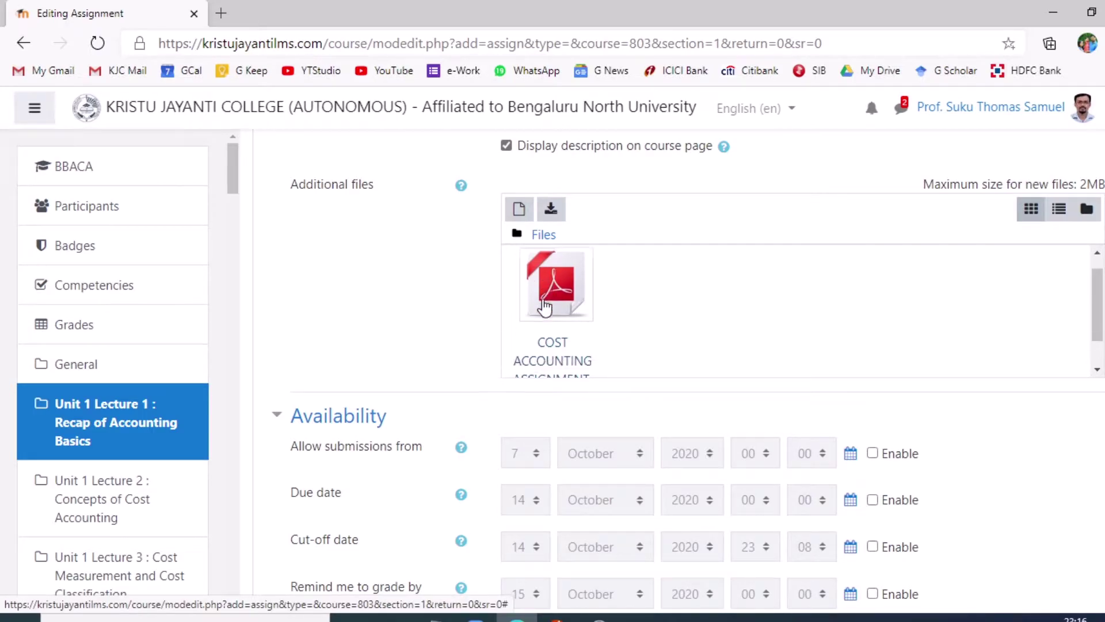
# Step: Enable the allow-submissions-from, due, cut-off and grading reminder dates for the assignment, keeping the preset dates
pyautogui.scroll(-3, 372, 334)
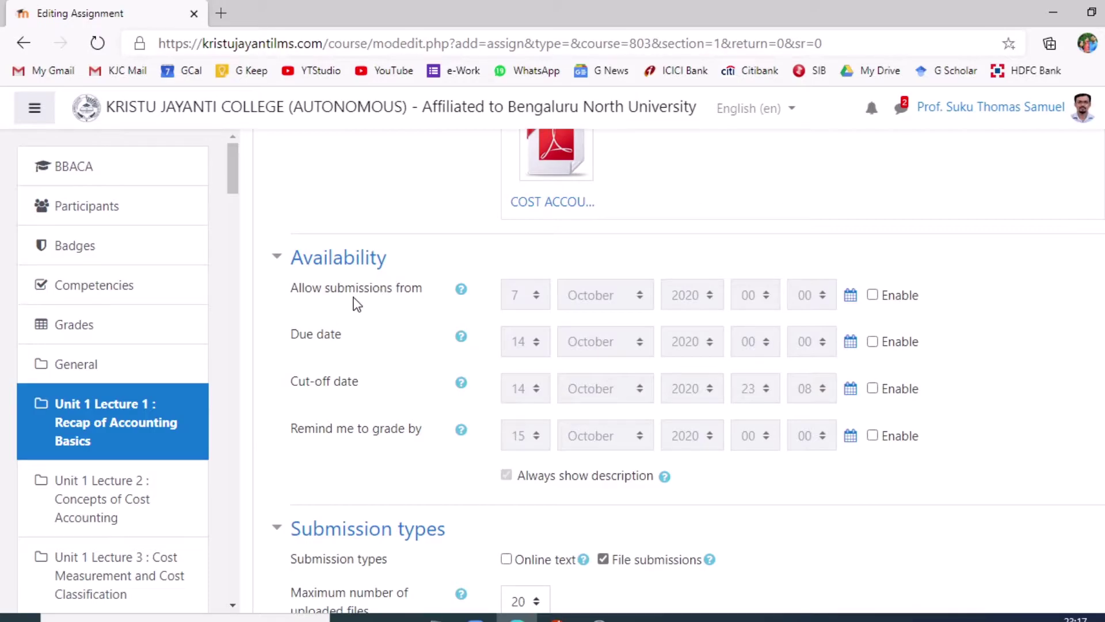
pyautogui.click(873, 296)
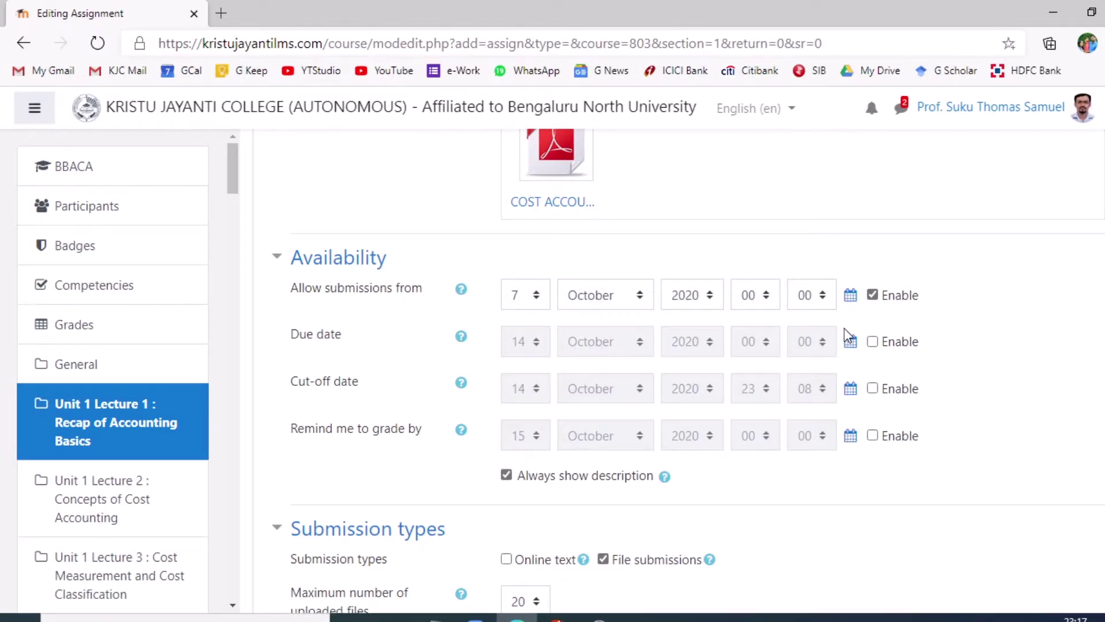
pyautogui.click(873, 343)
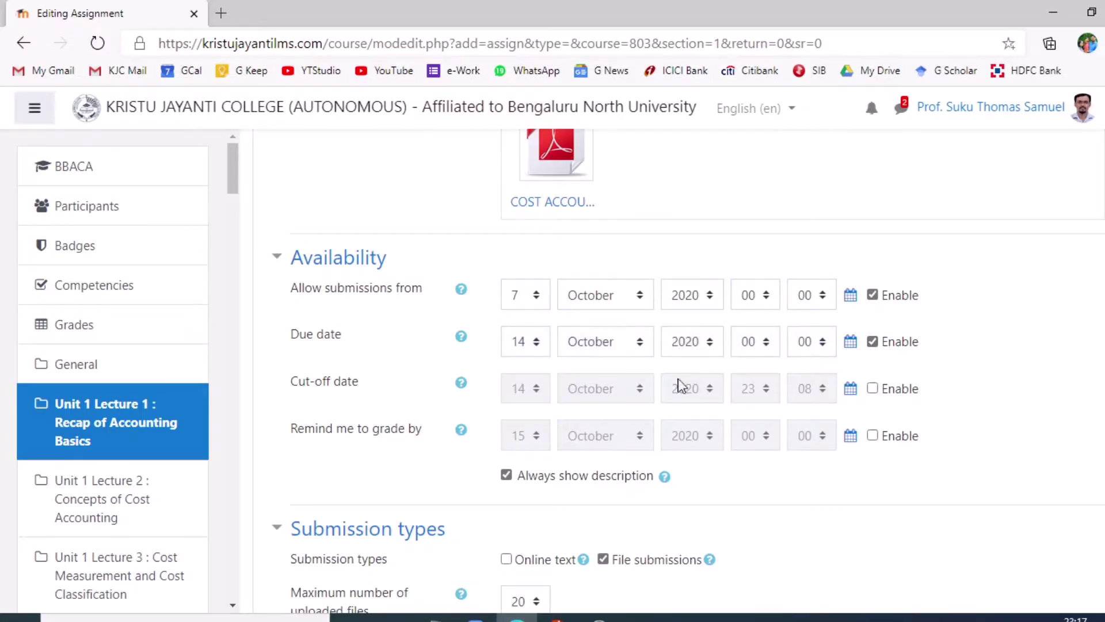
pyautogui.click(873, 391)
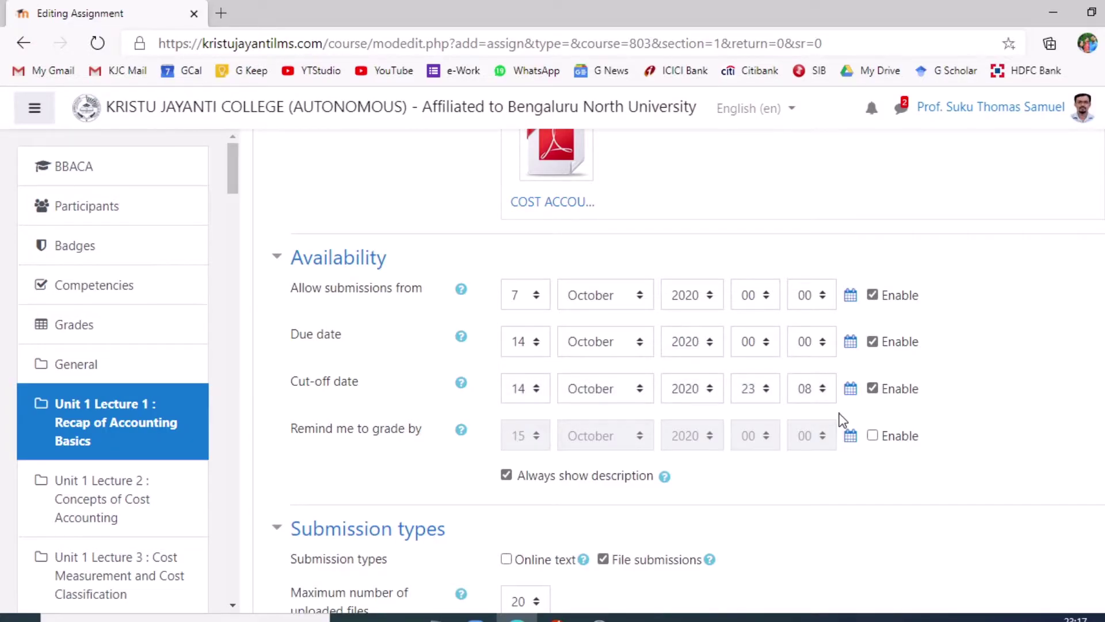
pyautogui.click(873, 437)
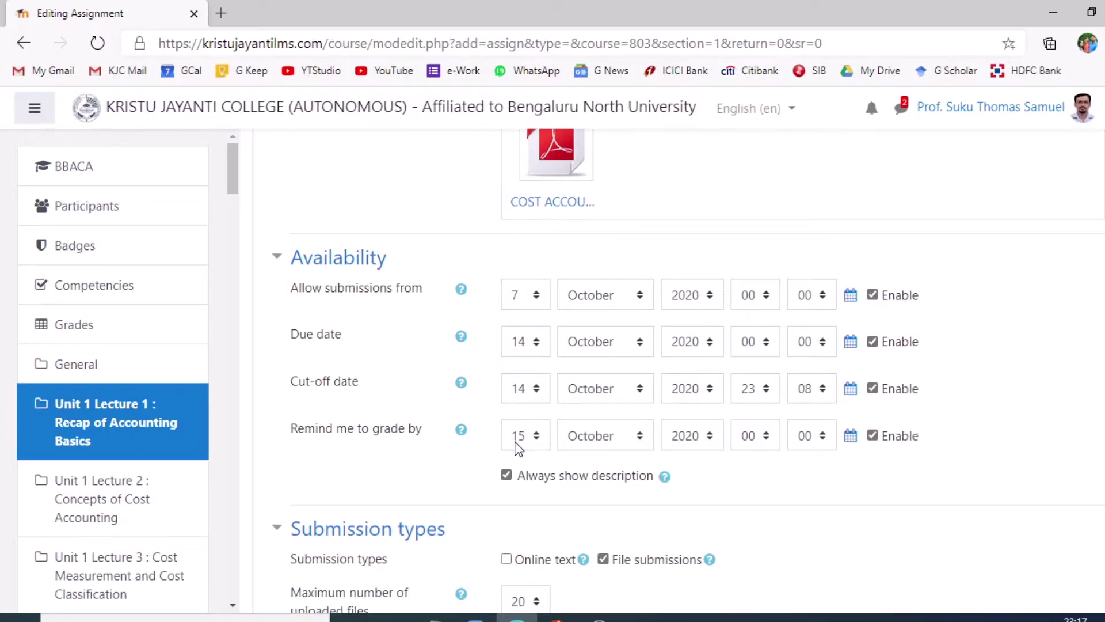
# Step: Set the maximum number of uploaded files for submissions to 1
pyautogui.scroll(-1, 518, 449)
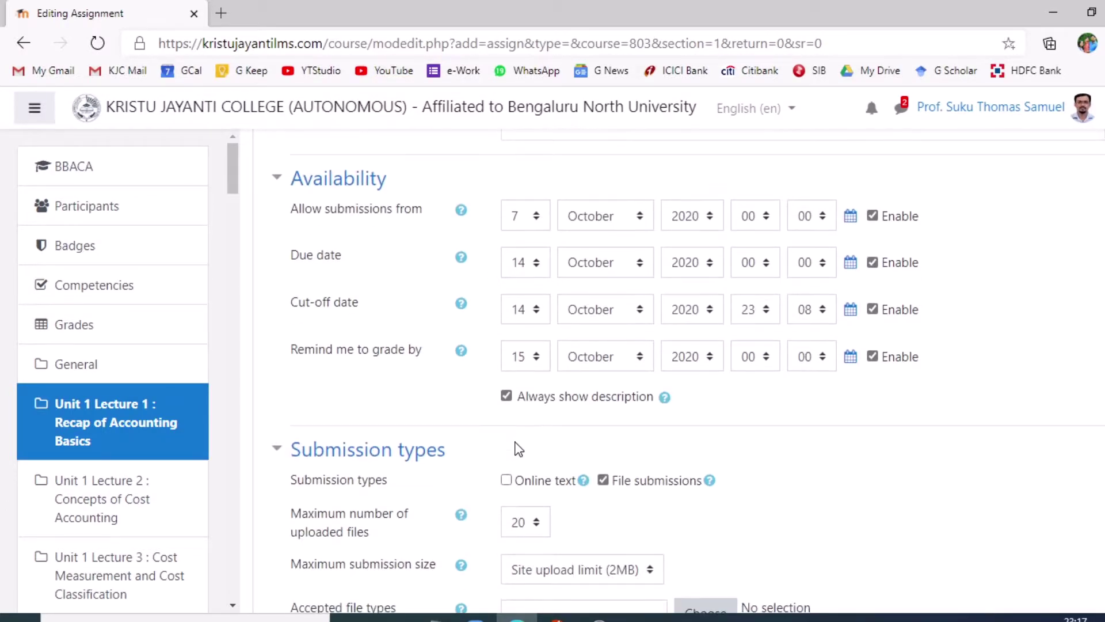
pyautogui.scroll(-2, 518, 448)
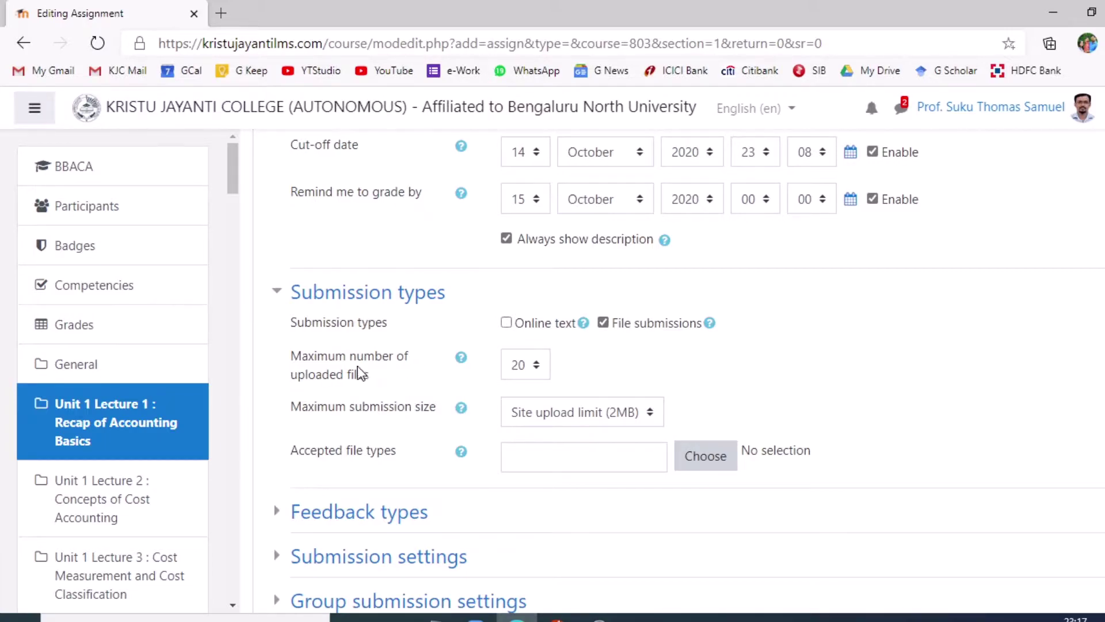
pyautogui.moveTo(311, 361); pyautogui.dragTo(419, 363)
pyautogui.click(372, 391)
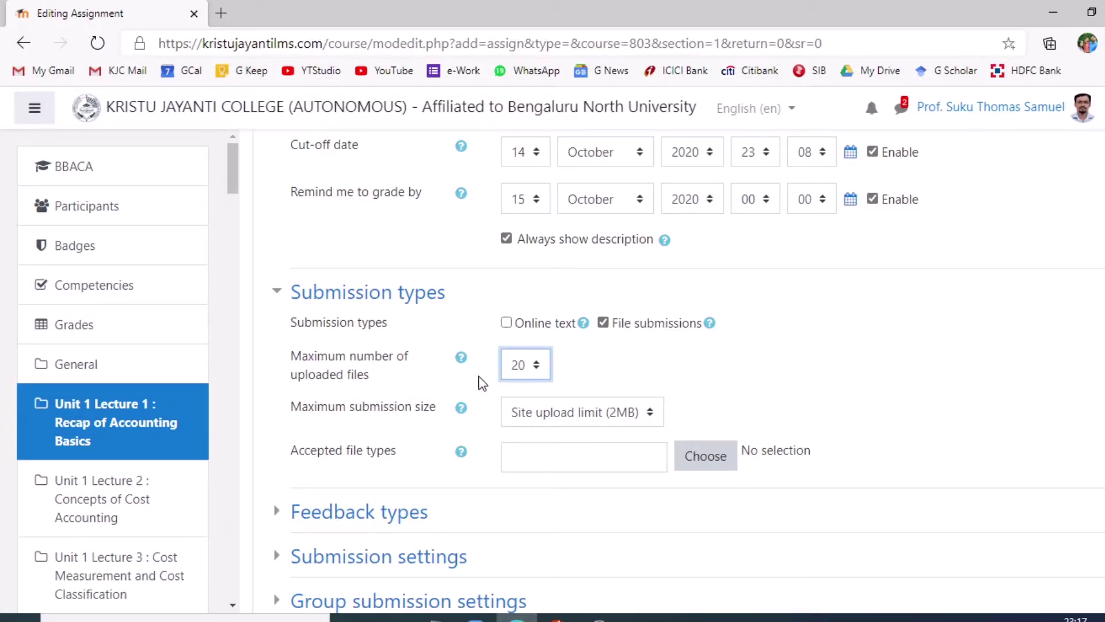
pyautogui.click(514, 365)
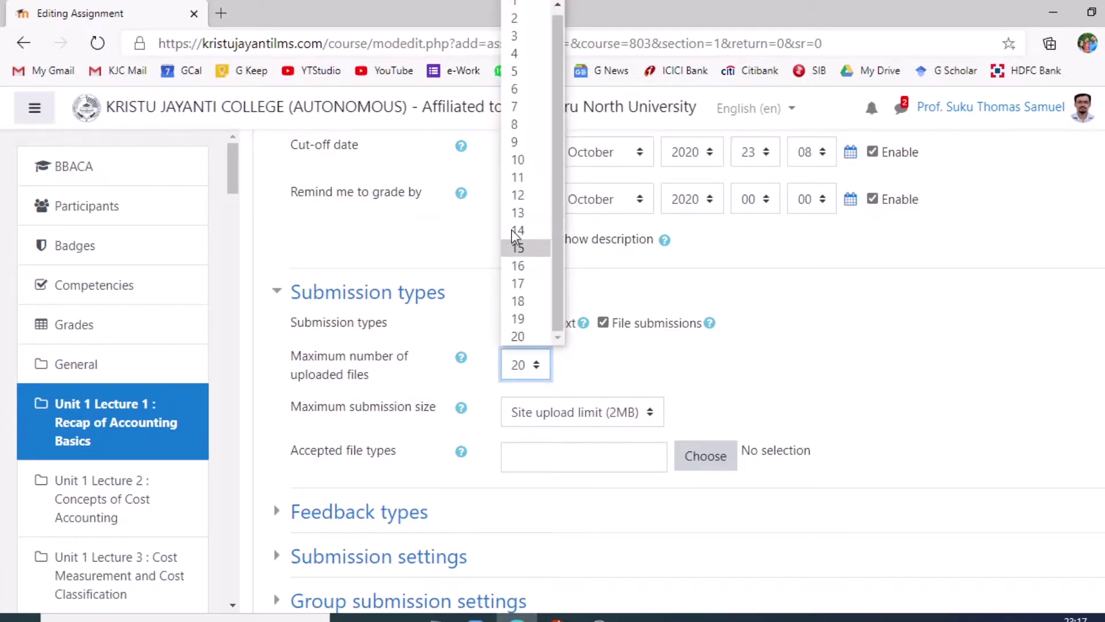
pyautogui.click(517, 5)
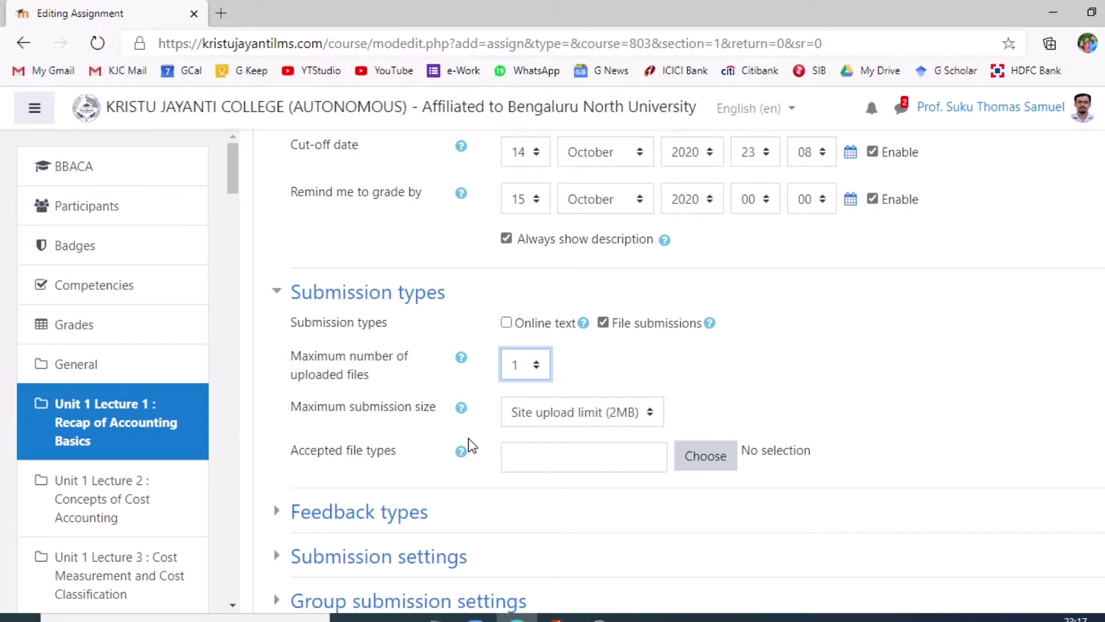
pyautogui.click(327, 423)
pyautogui.moveTo(327, 423); pyautogui.dragTo(572, 419)
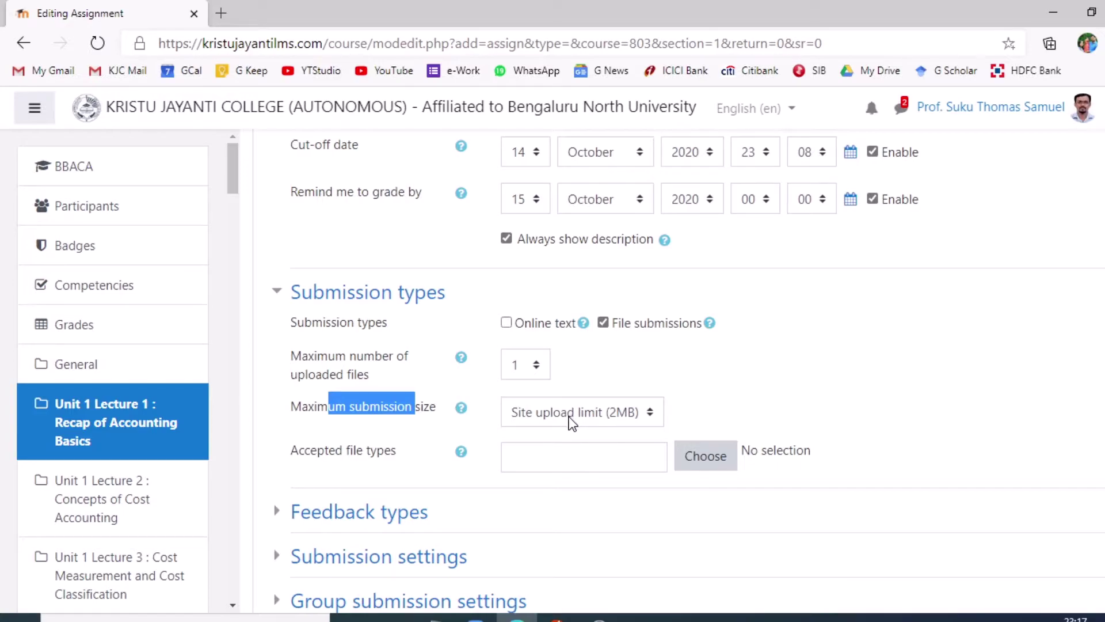
pyautogui.click(351, 465)
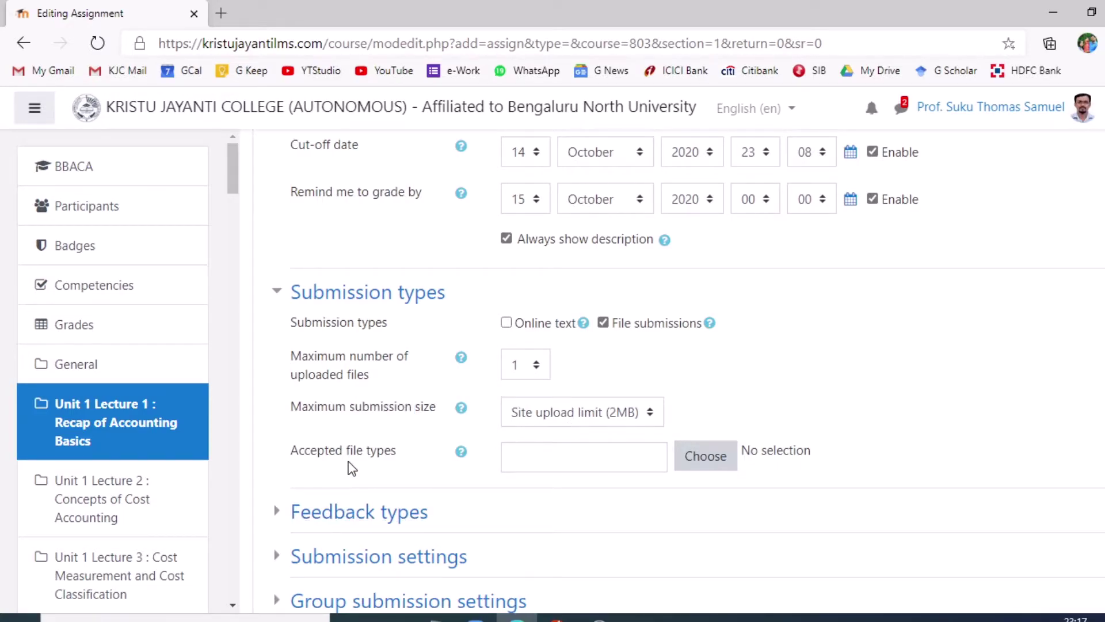
# Step: Choose a file type from the expanded Document files group as an accepted submission type and save the selection
pyautogui.scroll(-1, 351, 469)
pyautogui.click(706, 382)
pyautogui.scroll(-4, 469, 353)
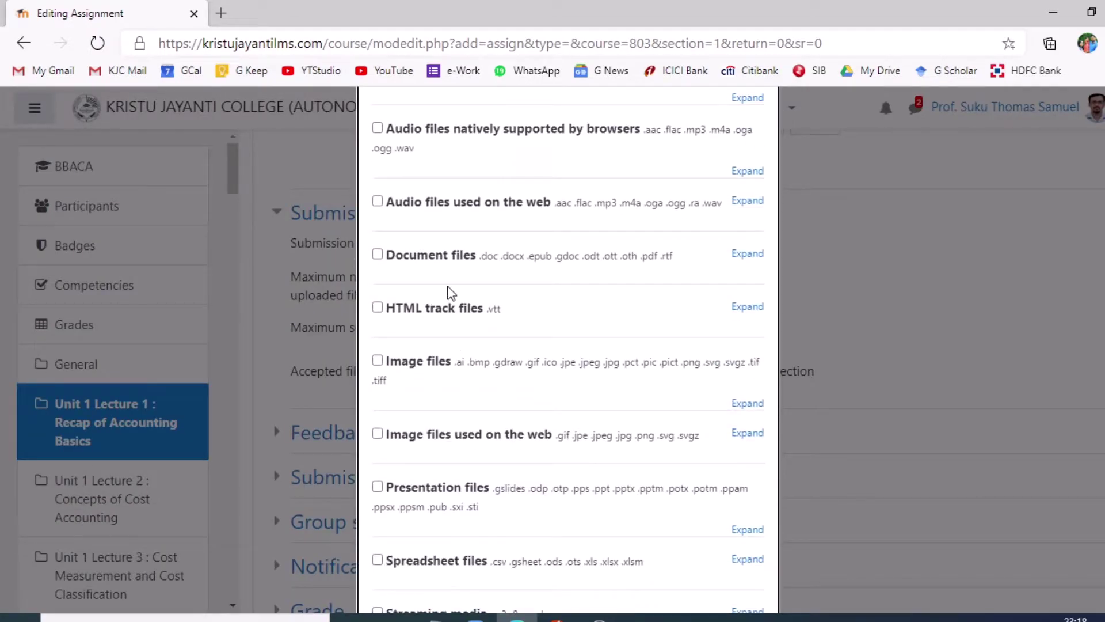
pyautogui.click(751, 258)
pyautogui.click(402, 406)
pyautogui.scroll(-7, 647, 474)
pyautogui.scroll(-20, 662, 507)
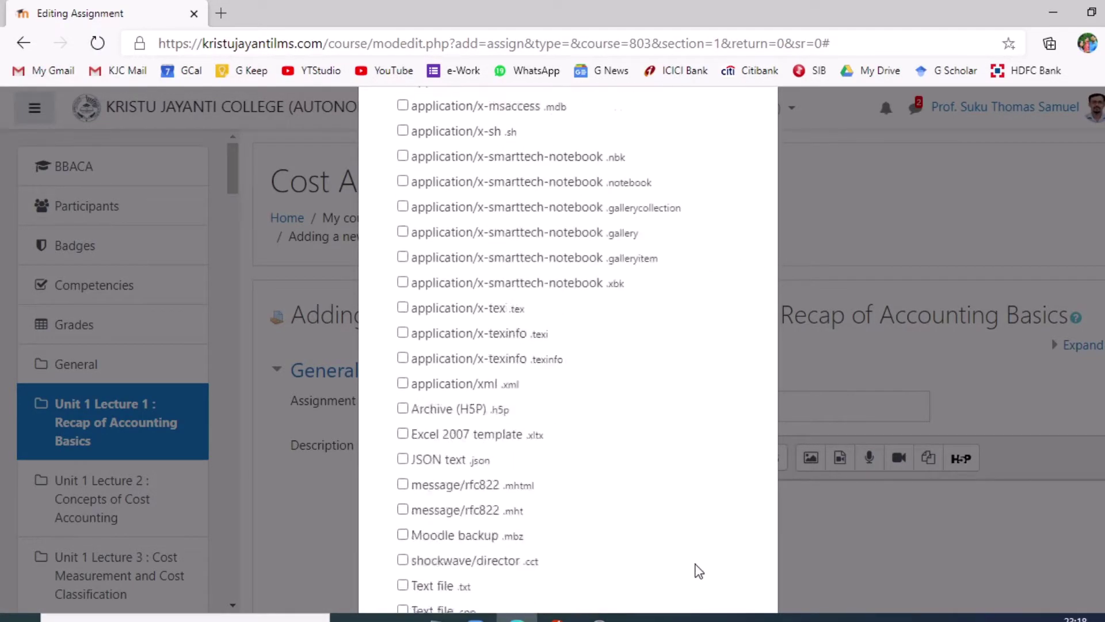
pyautogui.click(668, 558)
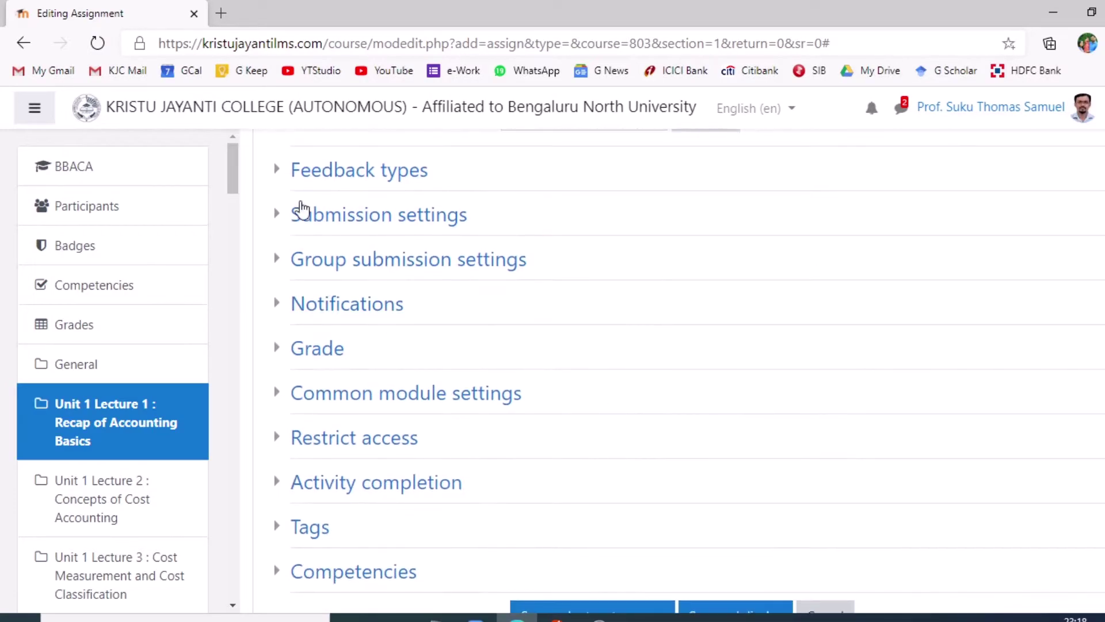
# Step: Turn off feedback comments and PDF annotation and enable the offline grading worksheet as the assignment's feedback type
pyautogui.click(327, 179)
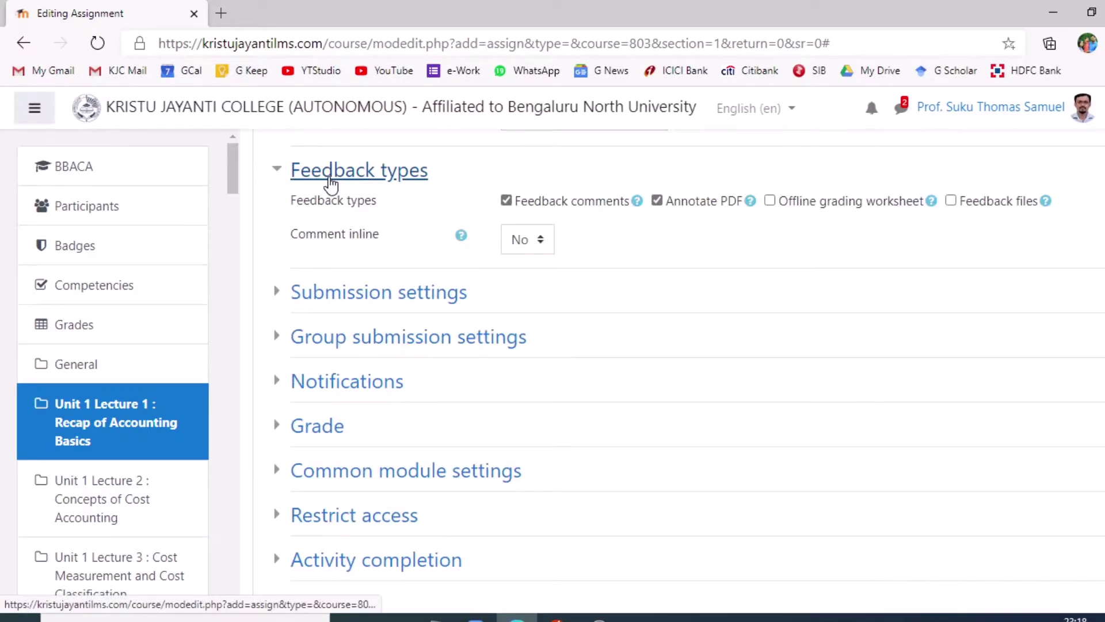
pyautogui.click(506, 201)
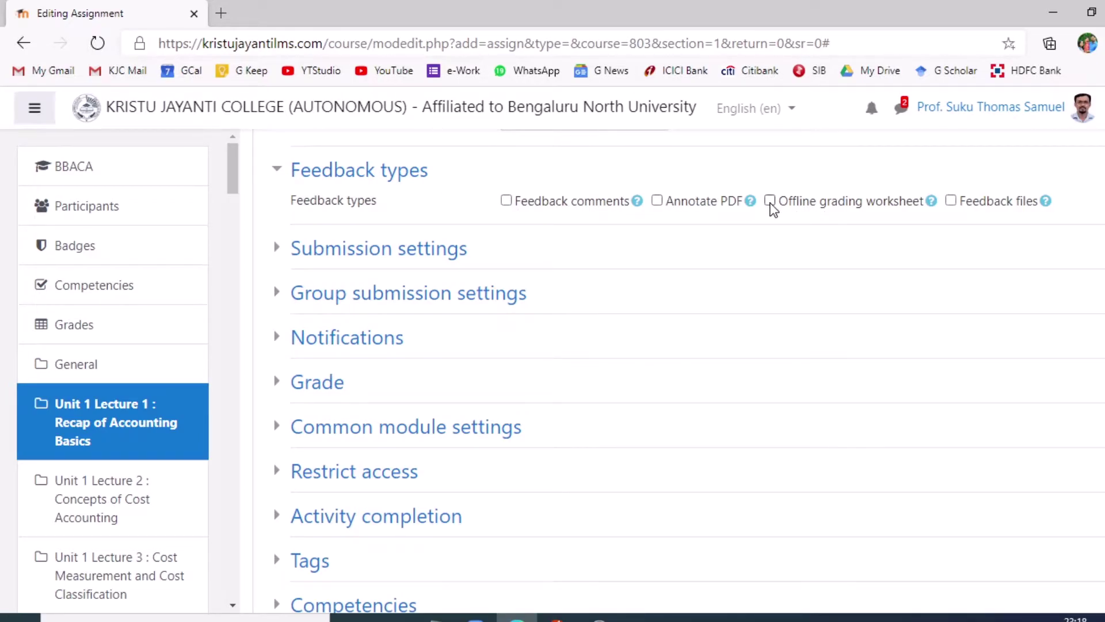
# Step: Set the submission settings to require students to click the submit button and to accept the submission statement
pyautogui.click(302, 259)
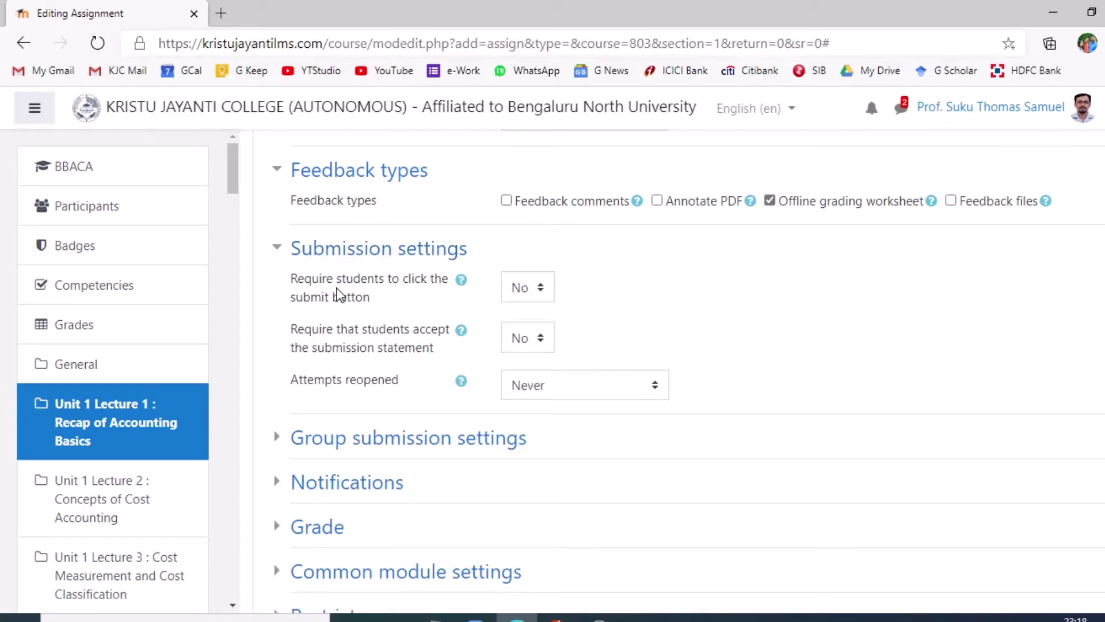
pyautogui.moveTo(312, 283); pyautogui.dragTo(391, 282)
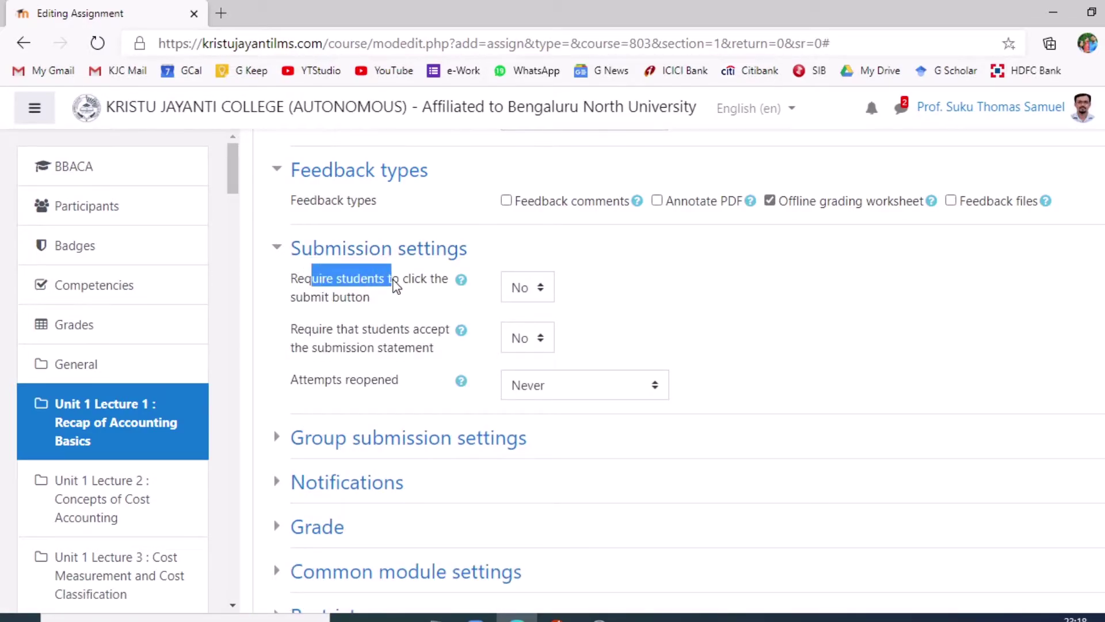
pyautogui.click(527, 287)
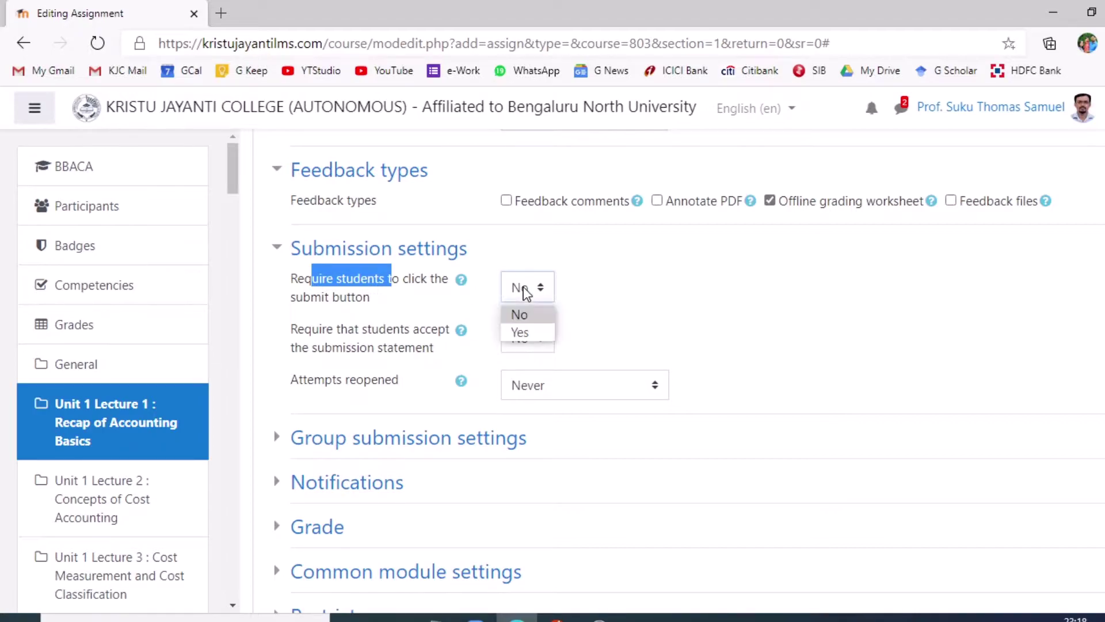
pyautogui.click(525, 328)
pyautogui.moveTo(305, 331); pyautogui.dragTo(393, 333)
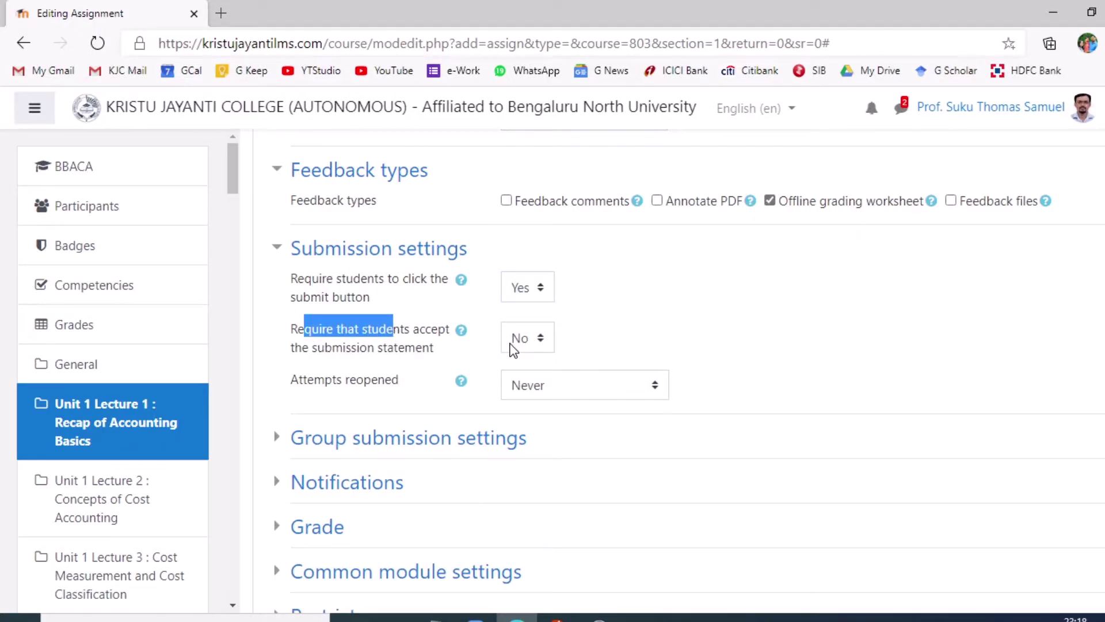
pyautogui.click(535, 341)
pyautogui.click(524, 383)
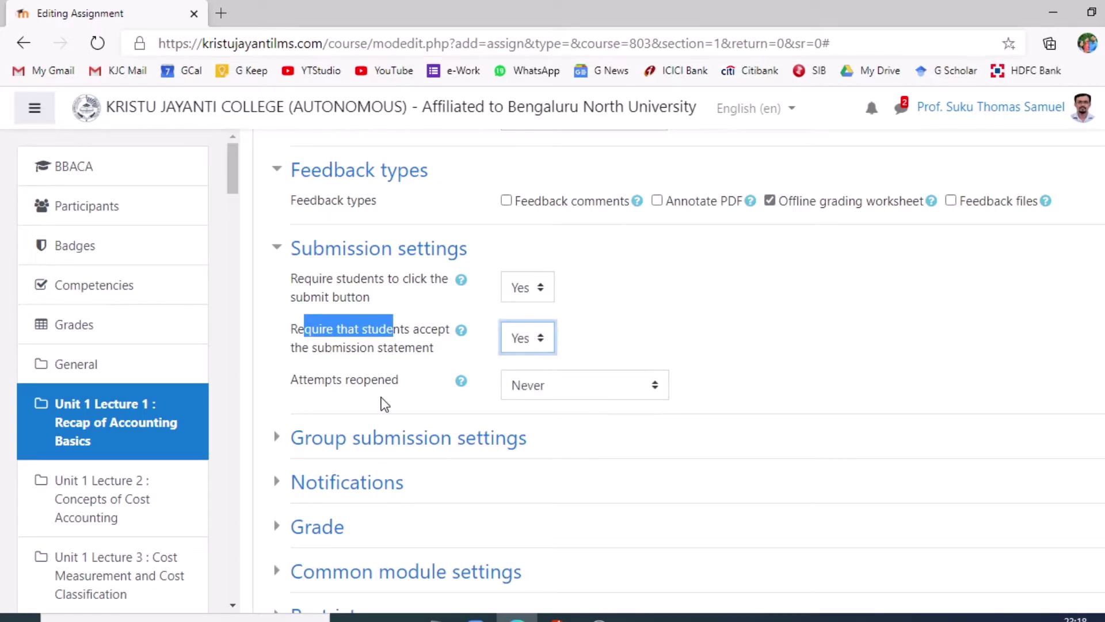
pyautogui.click(340, 387)
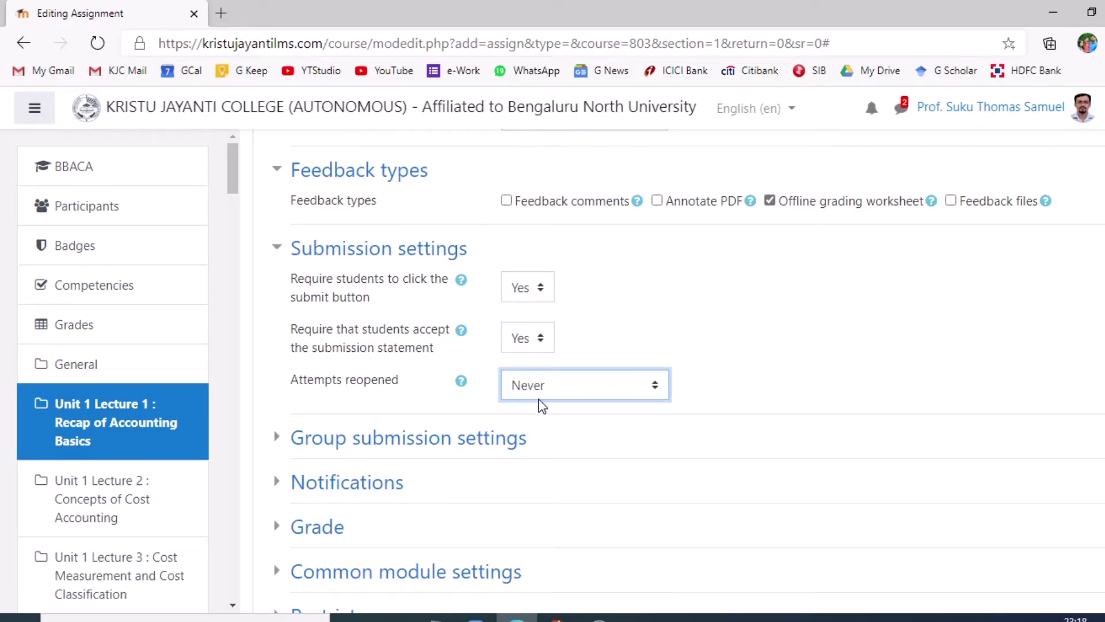
# Step: Review the group submission settings and the options for notifying graders about submissions and late submissions
pyautogui.scroll(-1, 501, 412)
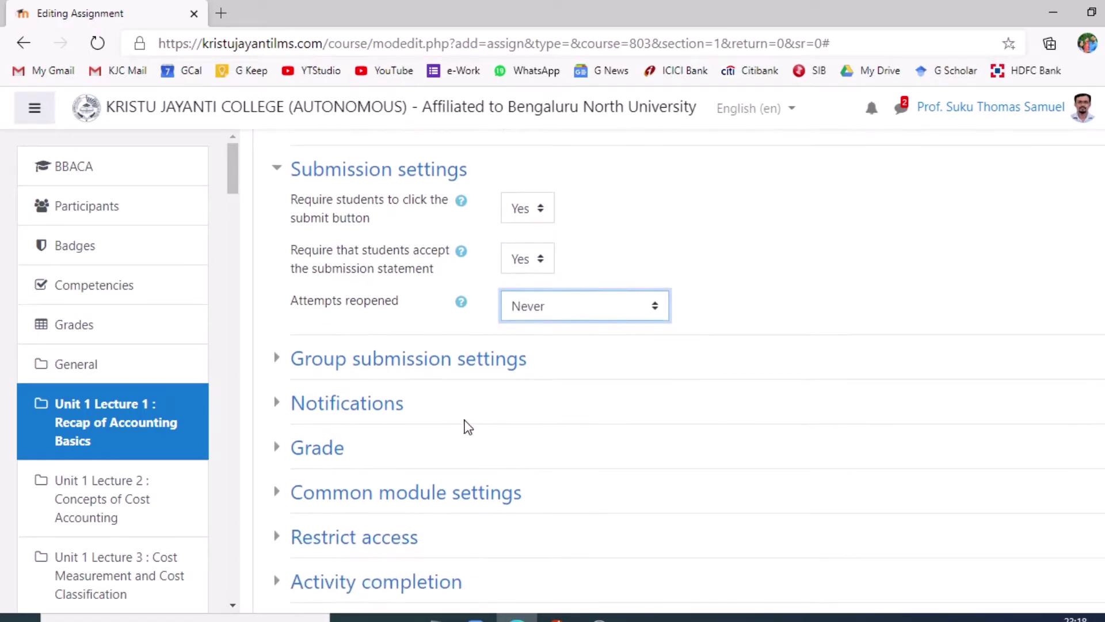
pyautogui.click(378, 363)
pyautogui.scroll(-1, 378, 368)
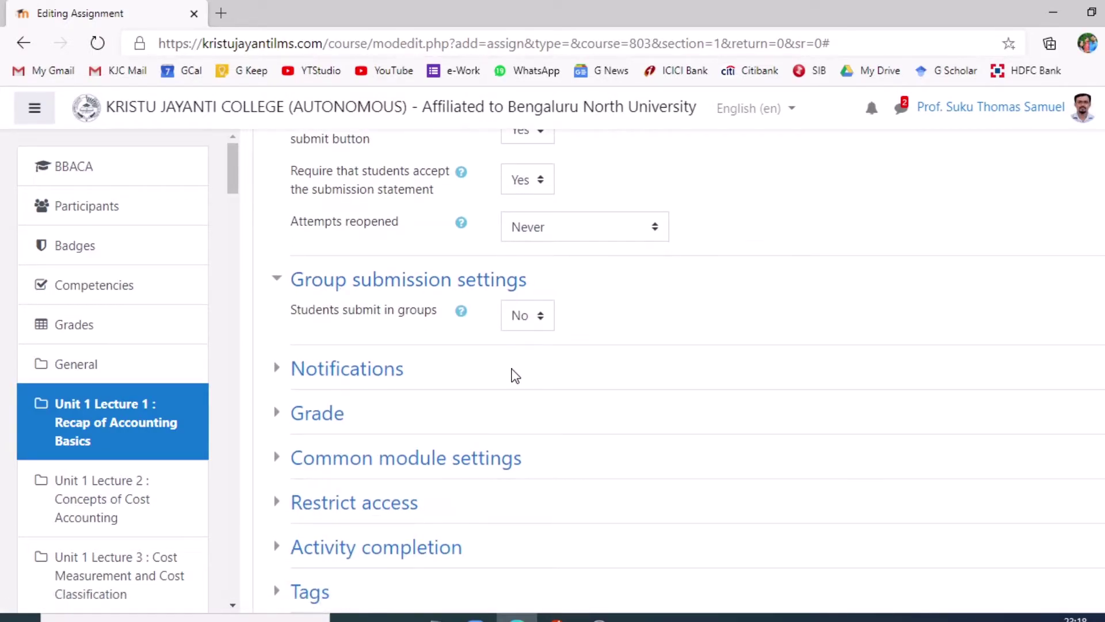
pyautogui.click(357, 372)
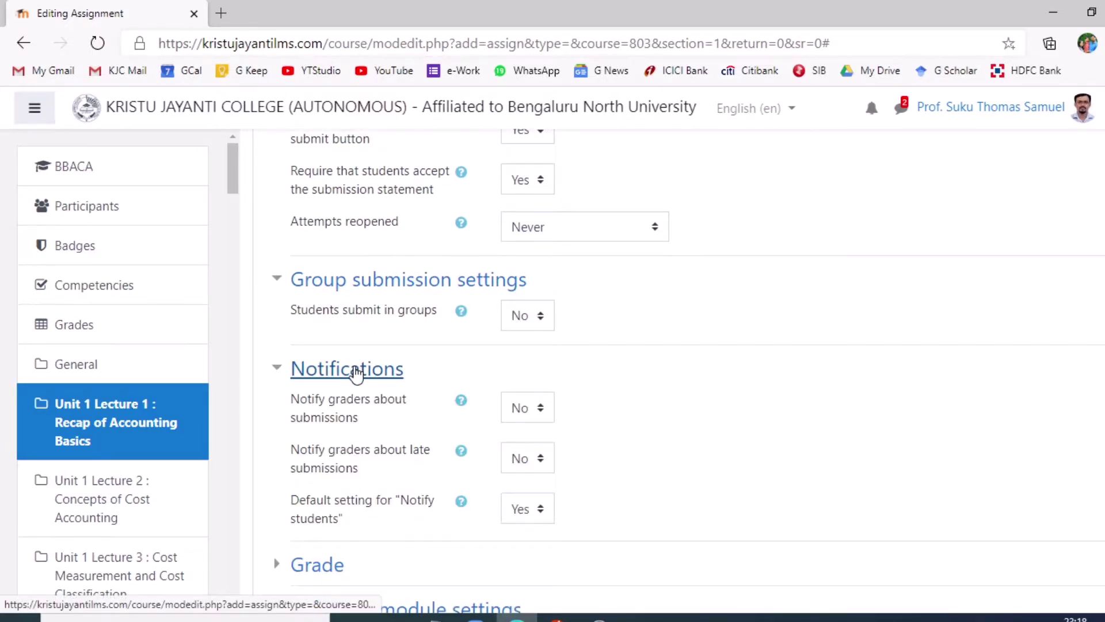
pyautogui.scroll(-1, 358, 371)
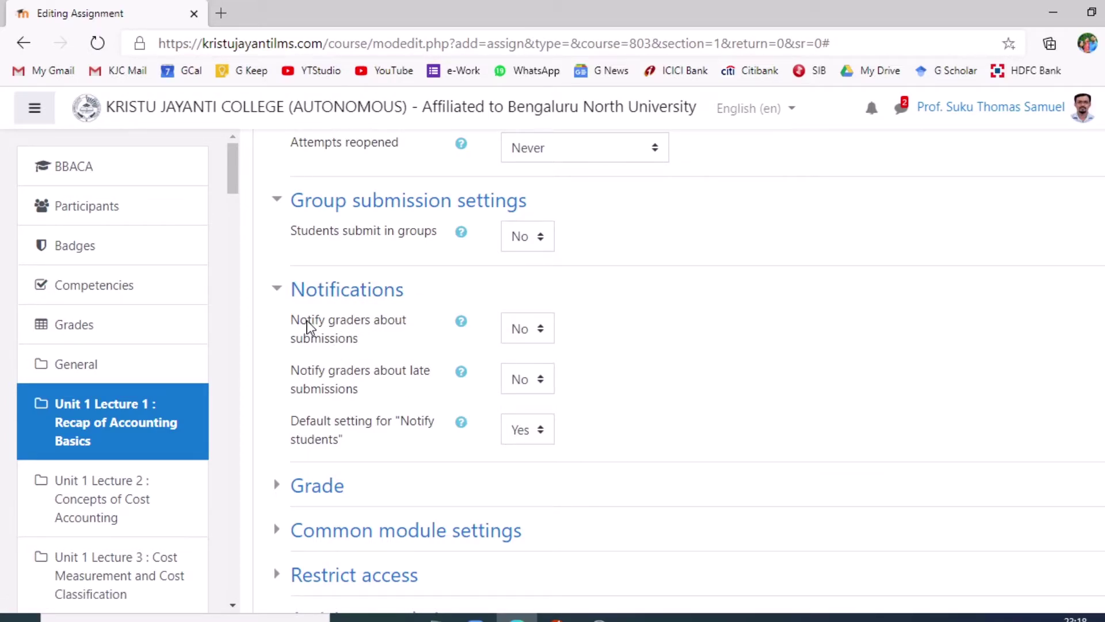
pyautogui.moveTo(306, 320); pyautogui.dragTo(386, 321)
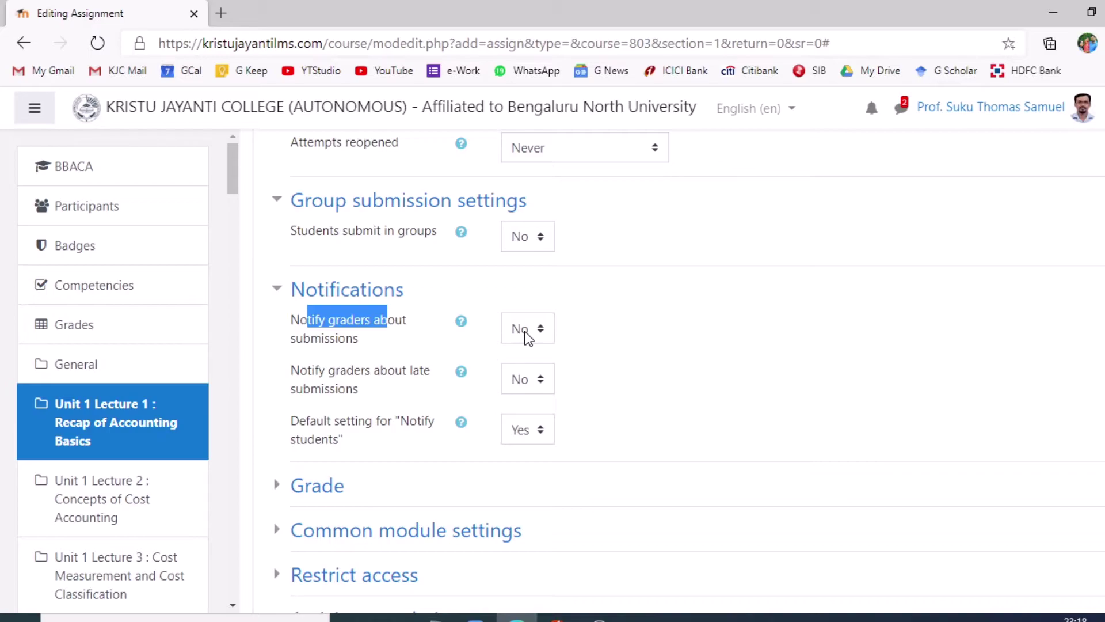
pyautogui.moveTo(289, 377); pyautogui.dragTo(371, 377)
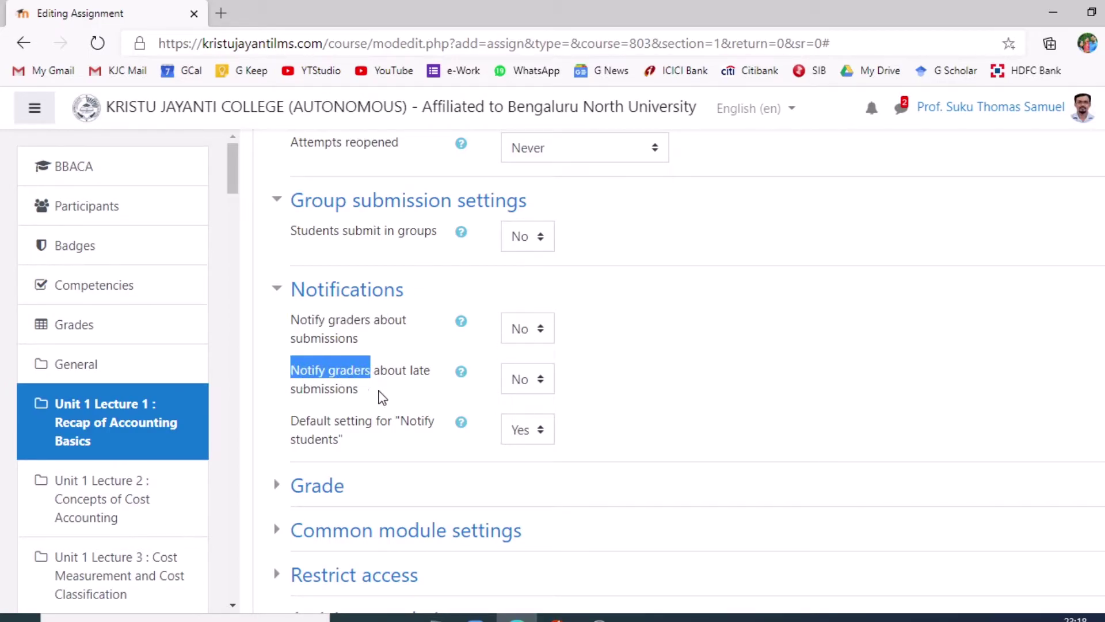
pyautogui.scroll(-3, 529, 398)
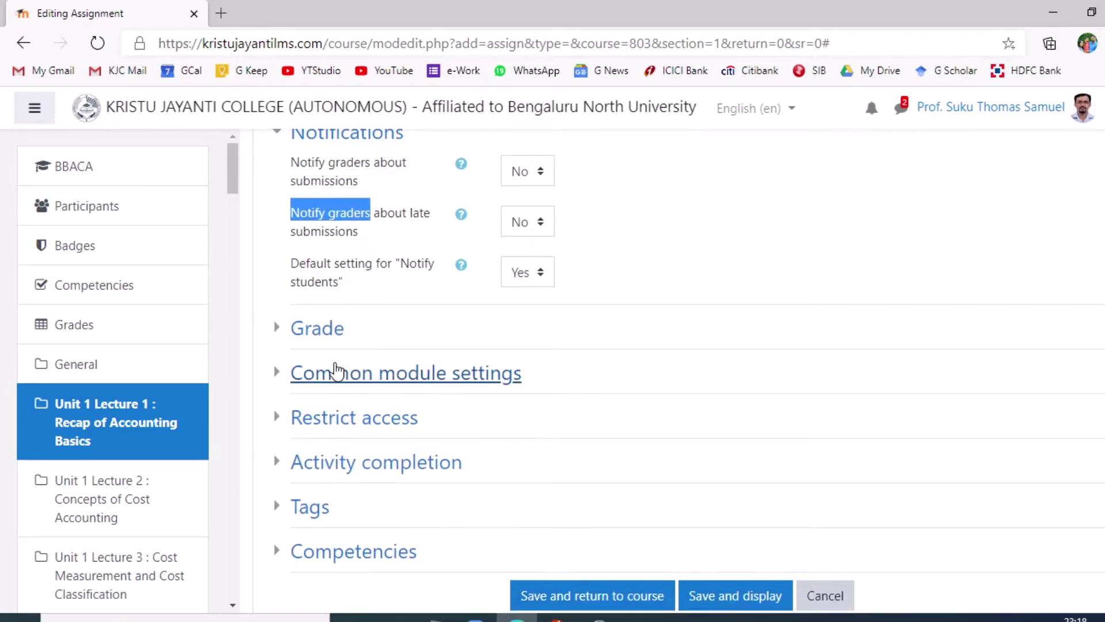
# Step: Choose the default setting for "Notify students" in the assignment's notifications
pyautogui.click(338, 282)
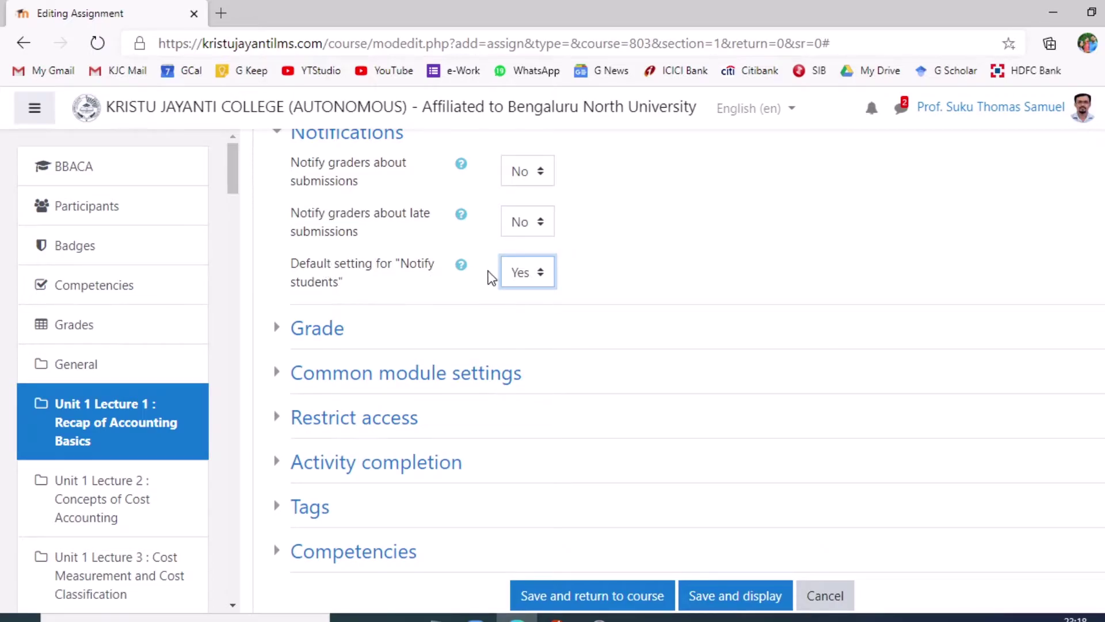
pyautogui.click(530, 276)
pyautogui.click(528, 298)
# Step: Set the assignment's maximum grade to 1 in the grade settings
pyautogui.click(318, 337)
pyautogui.scroll(-3, 357, 310)
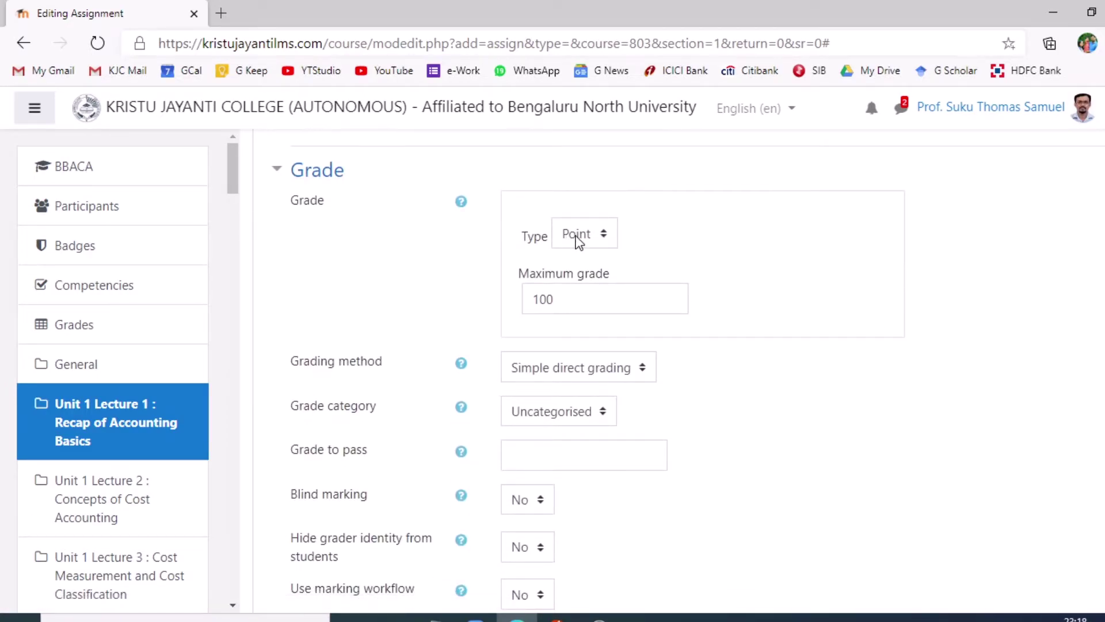
pyautogui.moveTo(529, 274); pyautogui.dragTo(518, 301)
pyautogui.click(604, 305)
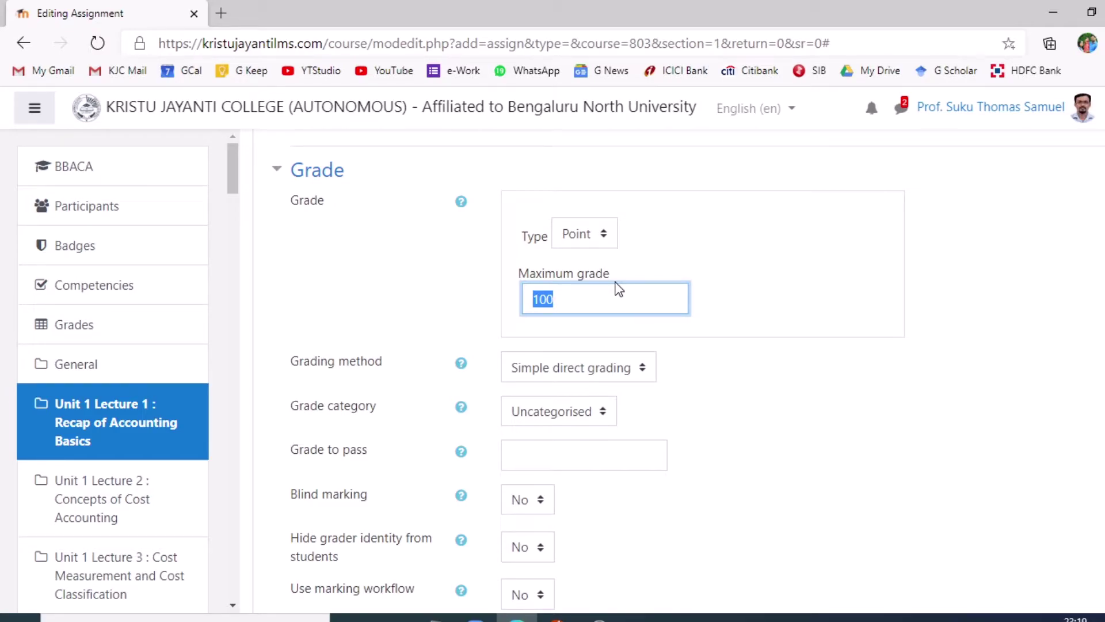
pyautogui.write('1')
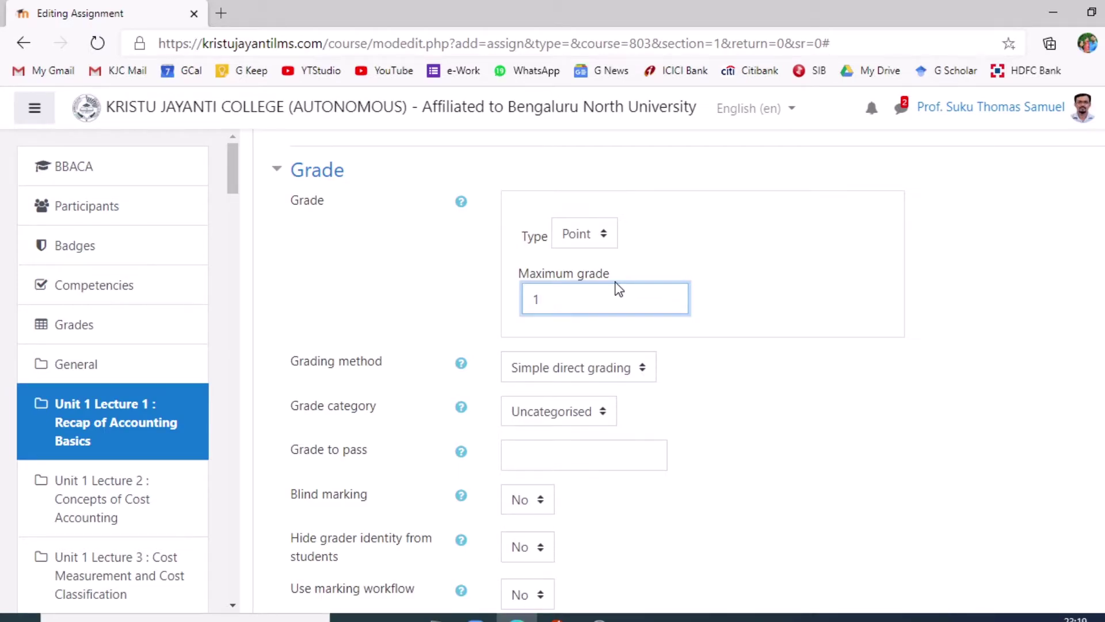
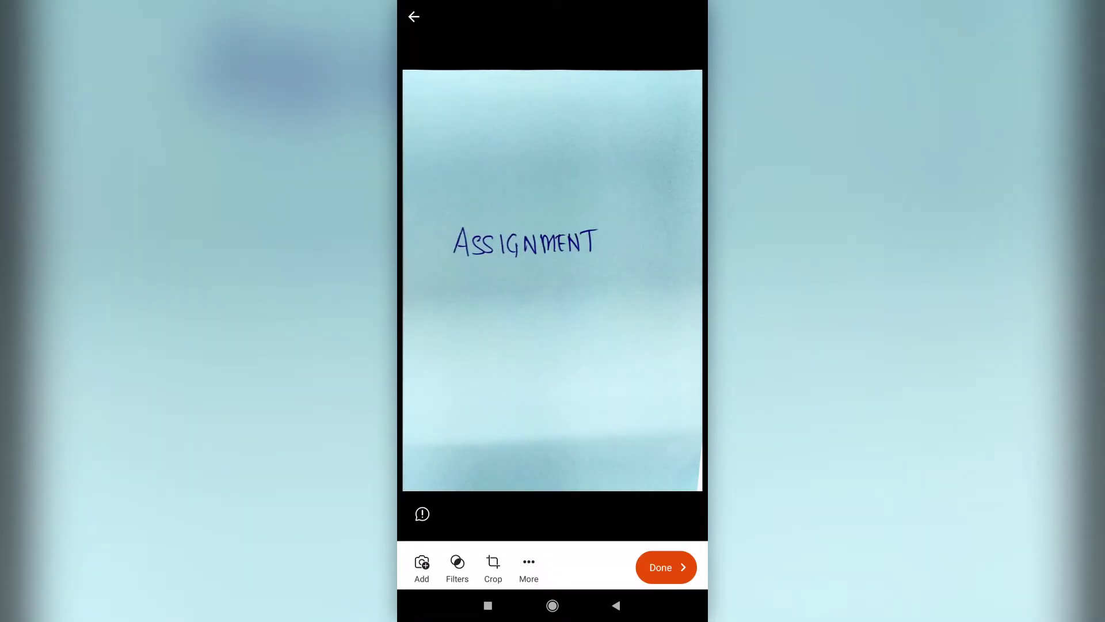
# Step: In Office Lens on the phone, title the scanned assignment page "Cost Accounting Assignment" and save it as a PDF
pyautogui.click(666, 567)
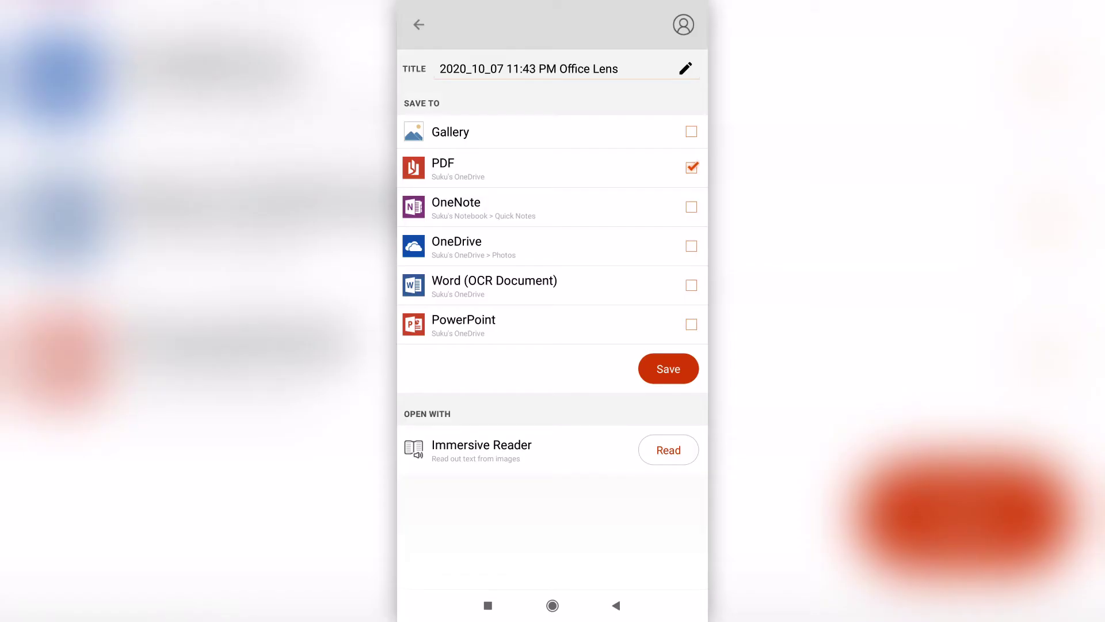
pyautogui.click(686, 68)
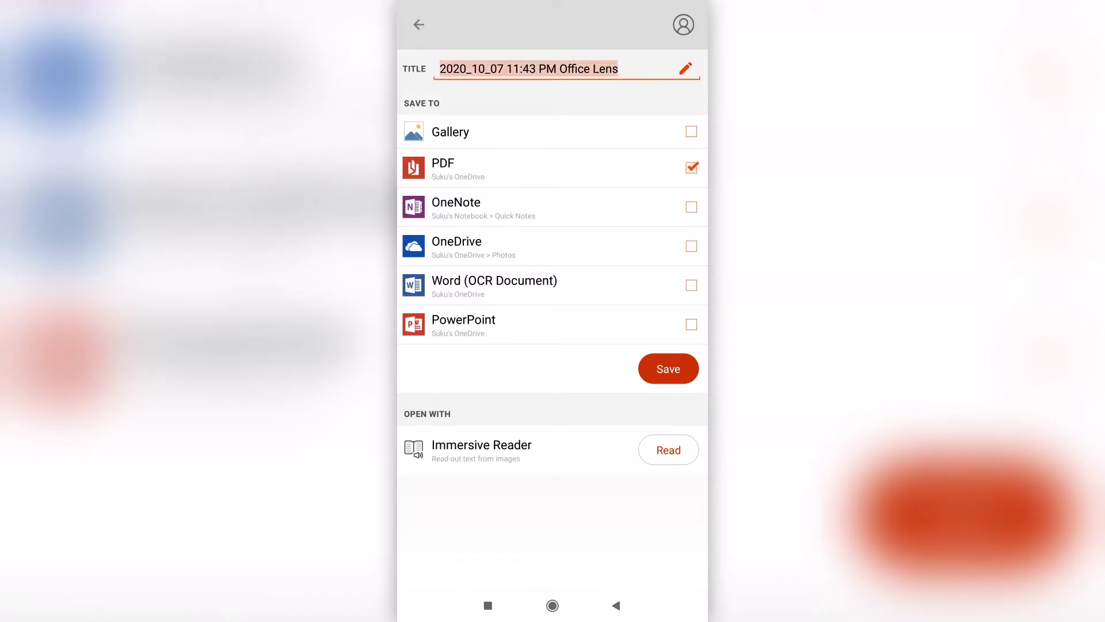
pyautogui.press('BackSpace')
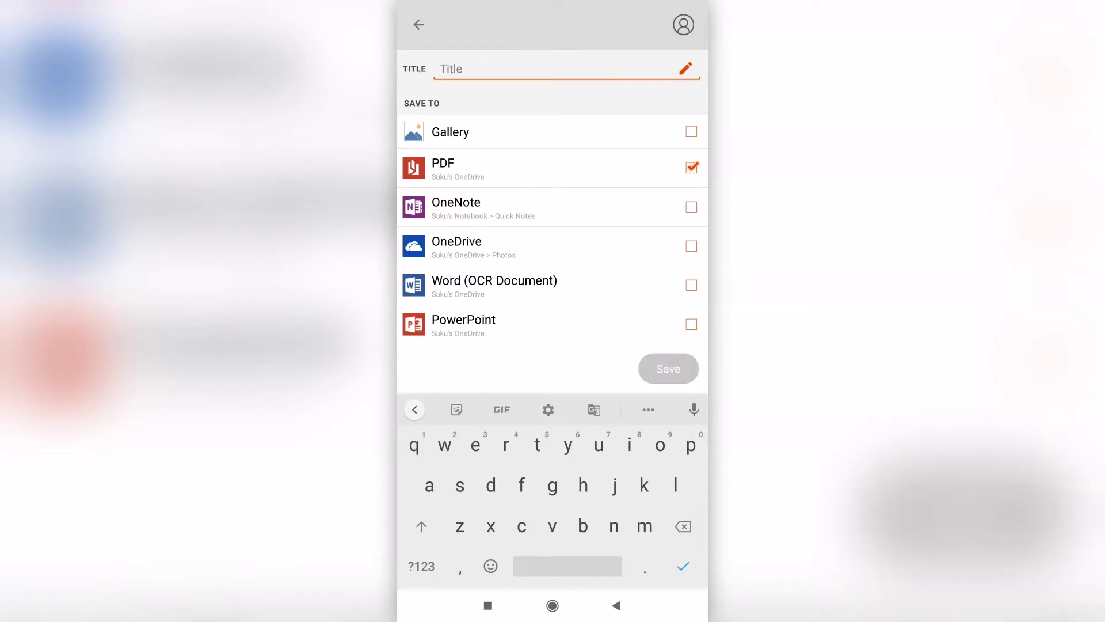
pyautogui.write('Cos')
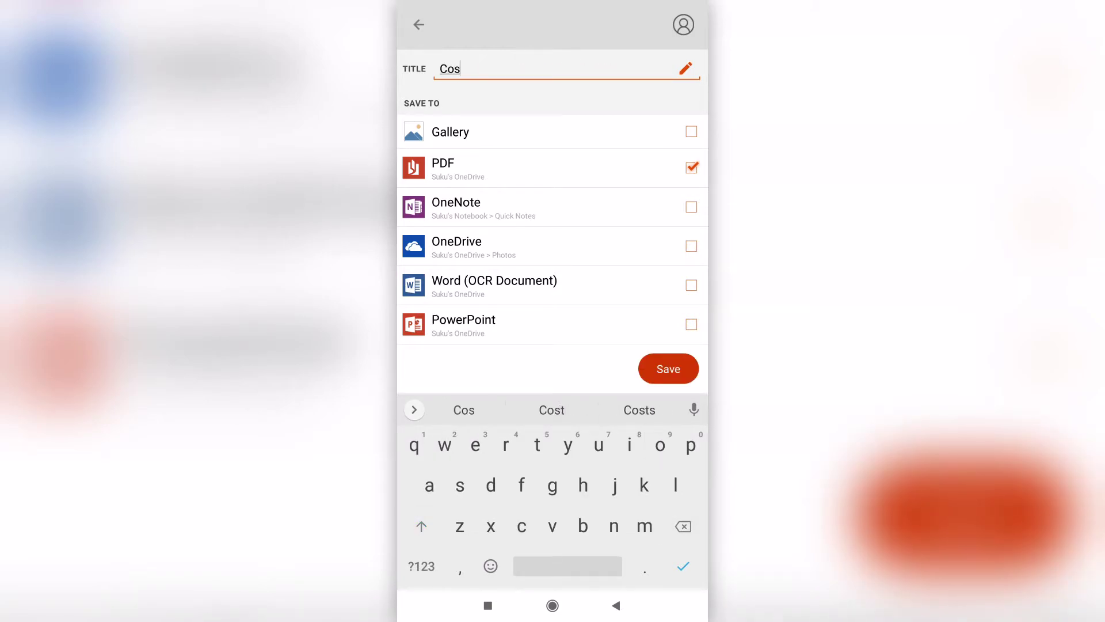
pyautogui.write('t')
pyautogui.click(464, 410)
pyautogui.click(551, 410)
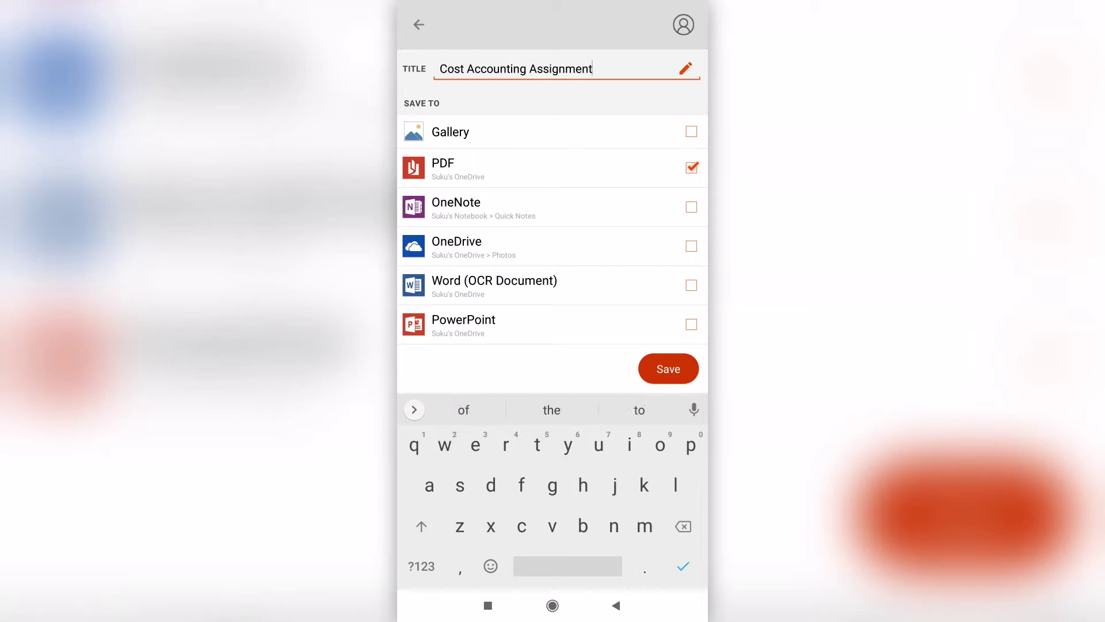
pyautogui.press('Return')
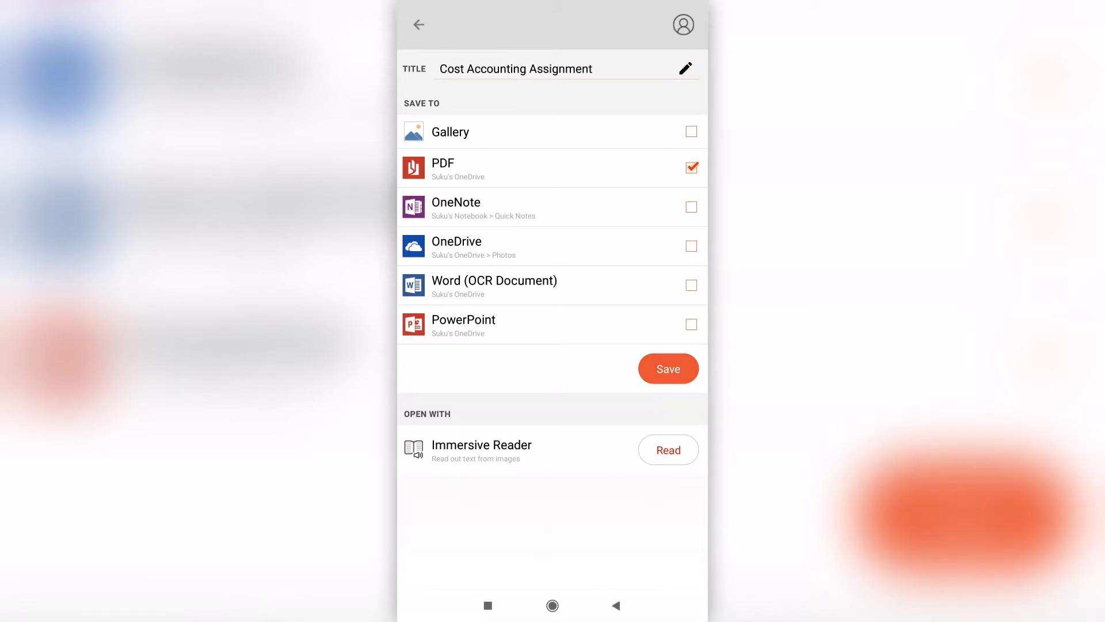
pyautogui.click(668, 369)
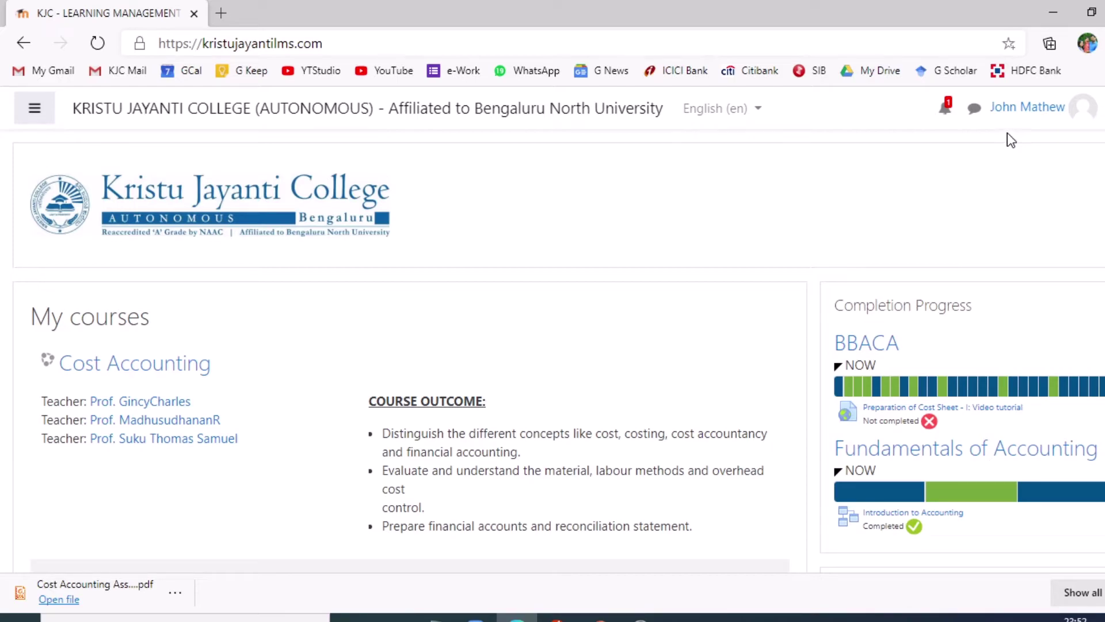
# Step: Switch to the college's Moodle site as the student and open Cost Accounting Assignment in the Cost Accounting course
pyautogui.click(199, 380)
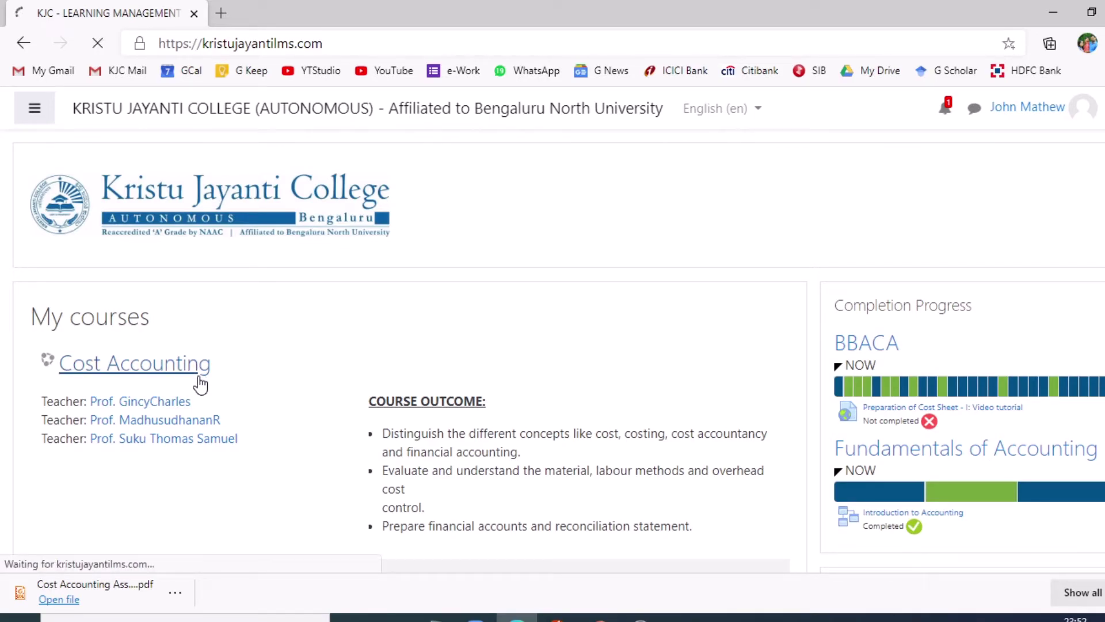
pyautogui.scroll(-2, 198, 380)
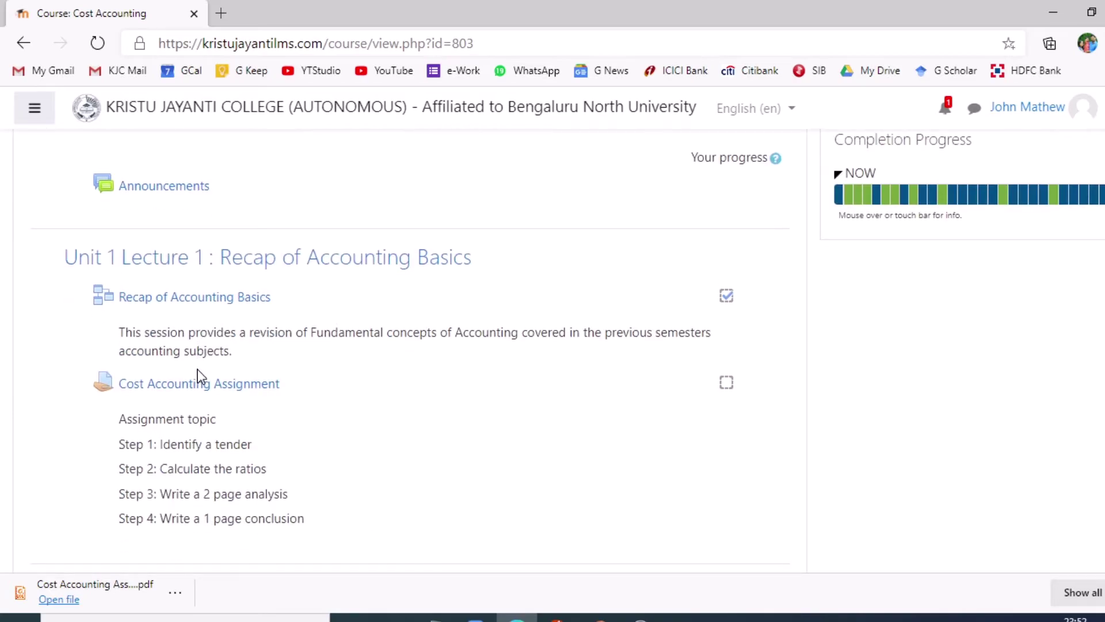
pyautogui.click(163, 384)
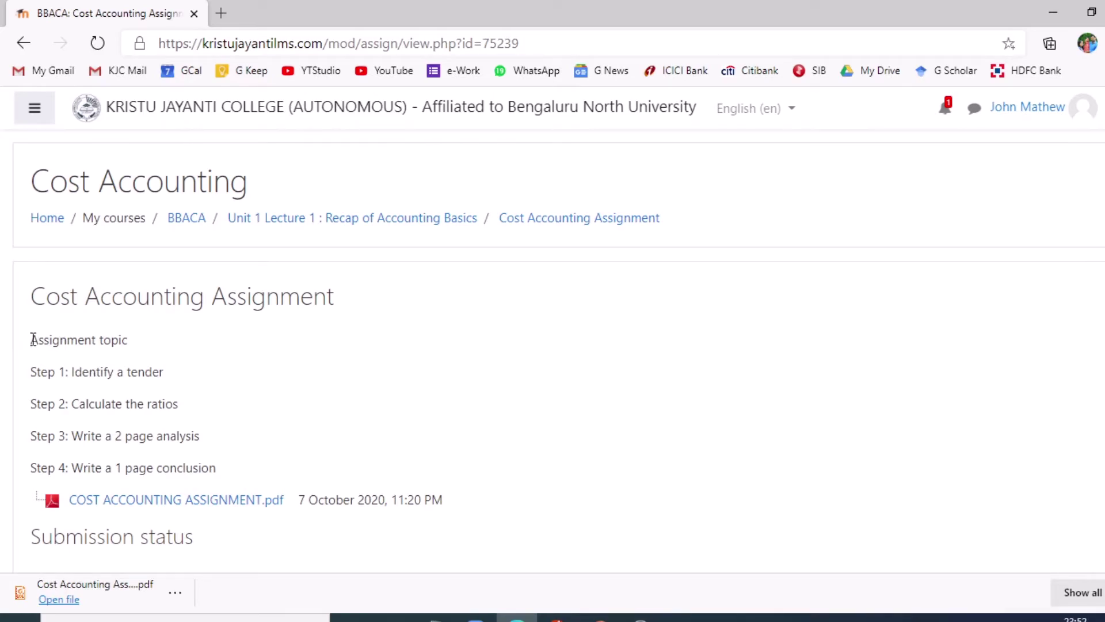
# Step: Read the assignment topic and its four steps, and download the attached COST ACCOUNTING ASSIGNMENT.pdf
pyautogui.moveTo(33, 340); pyautogui.dragTo(165, 365)
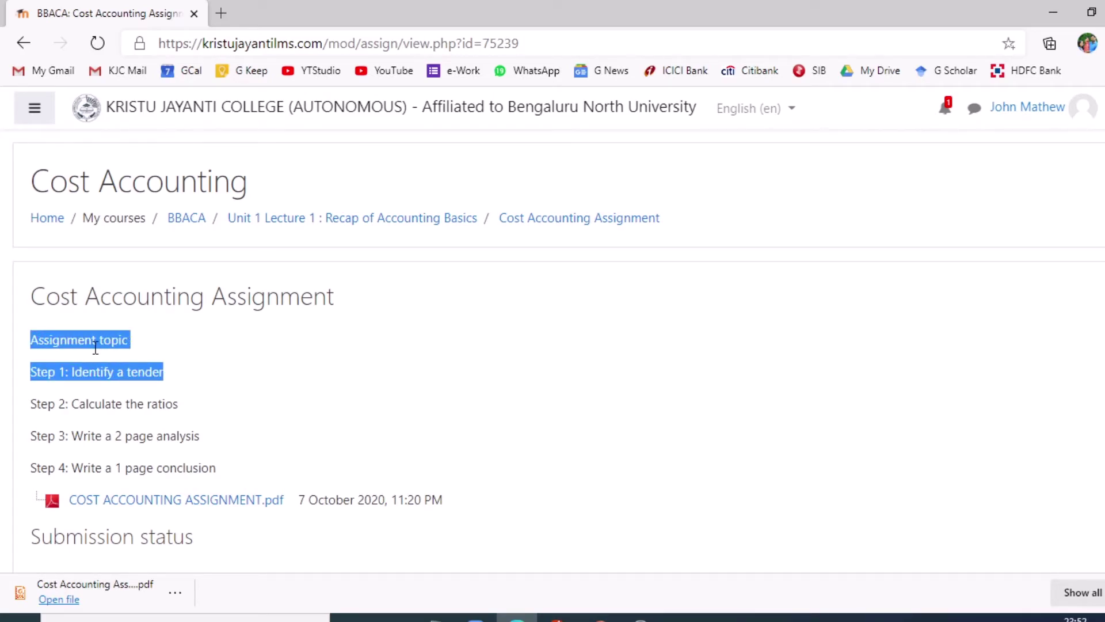
pyautogui.click(54, 341)
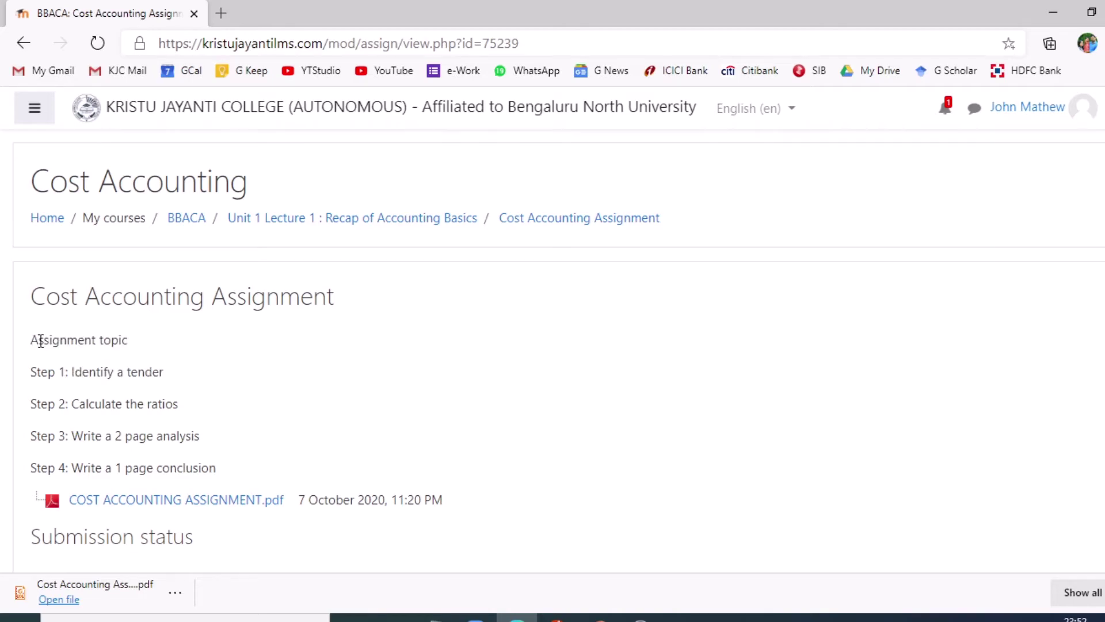
pyautogui.moveTo(37, 340); pyautogui.dragTo(248, 456)
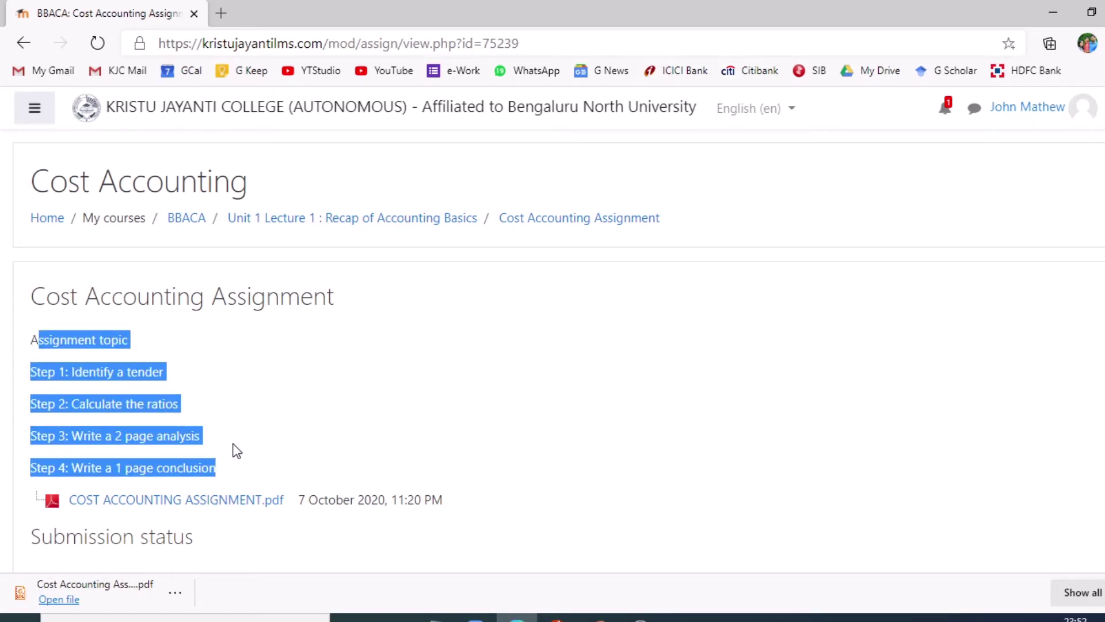
pyautogui.scroll(-3, 231, 437)
pyautogui.click(231, 247)
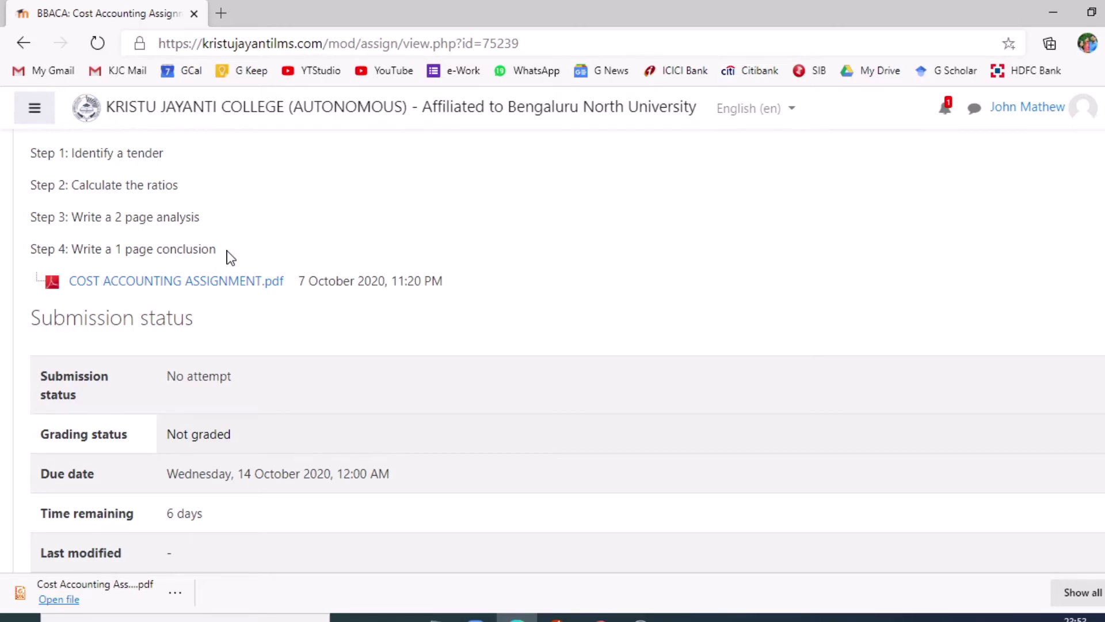
pyautogui.click(212, 287)
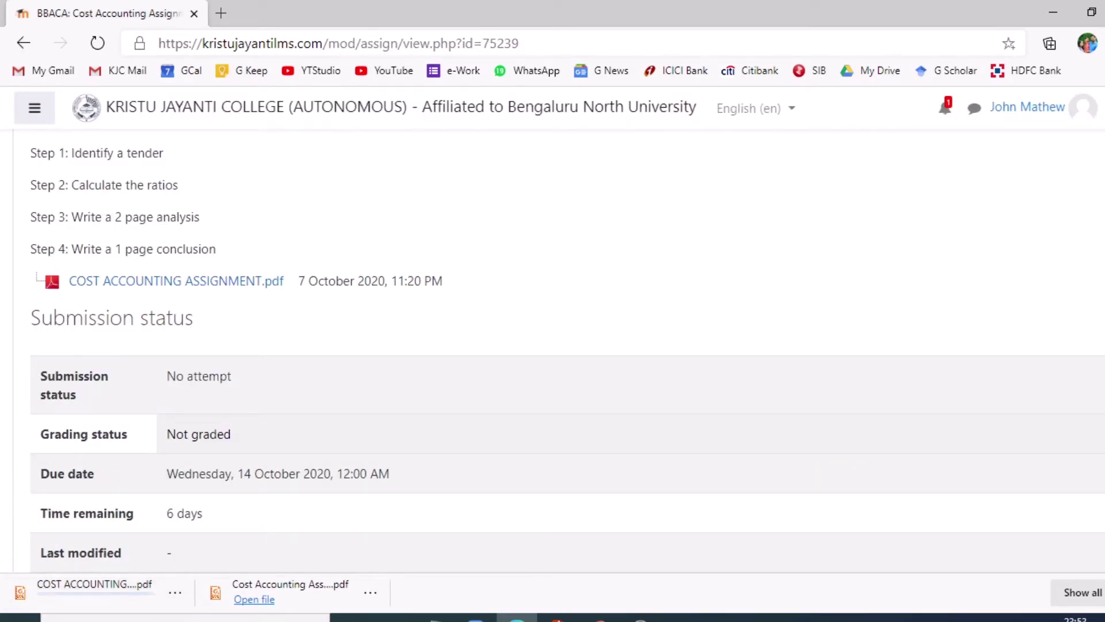
# Step: Check the Submission status section of Cost Accounting Assignment and start adding a submission
pyautogui.scroll(-2, 440, 393)
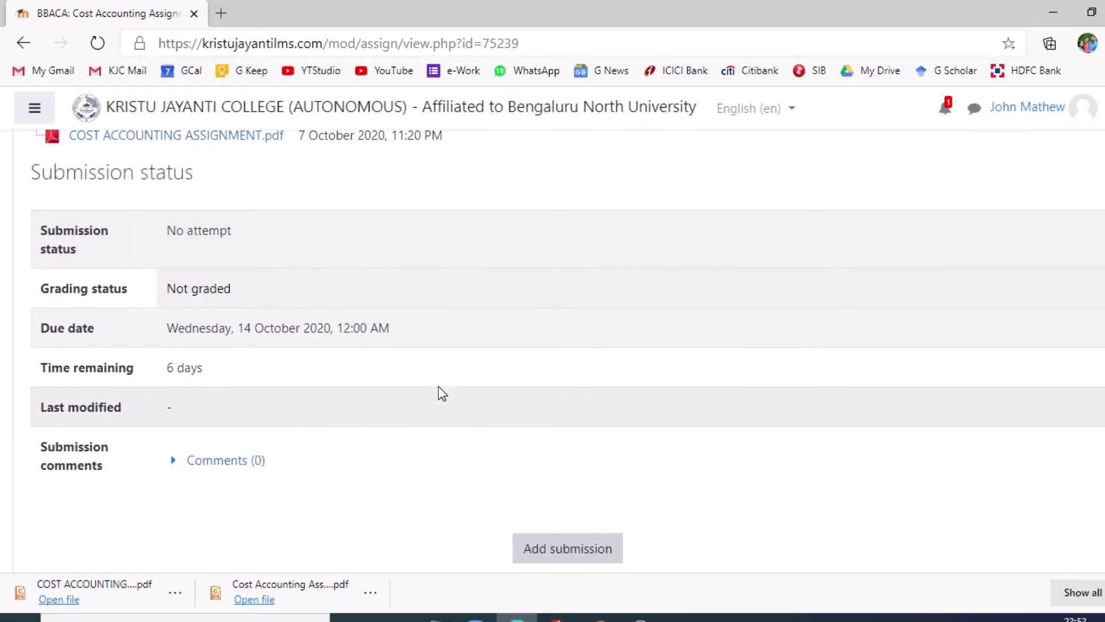
pyautogui.moveTo(63, 230); pyautogui.dragTo(273, 248)
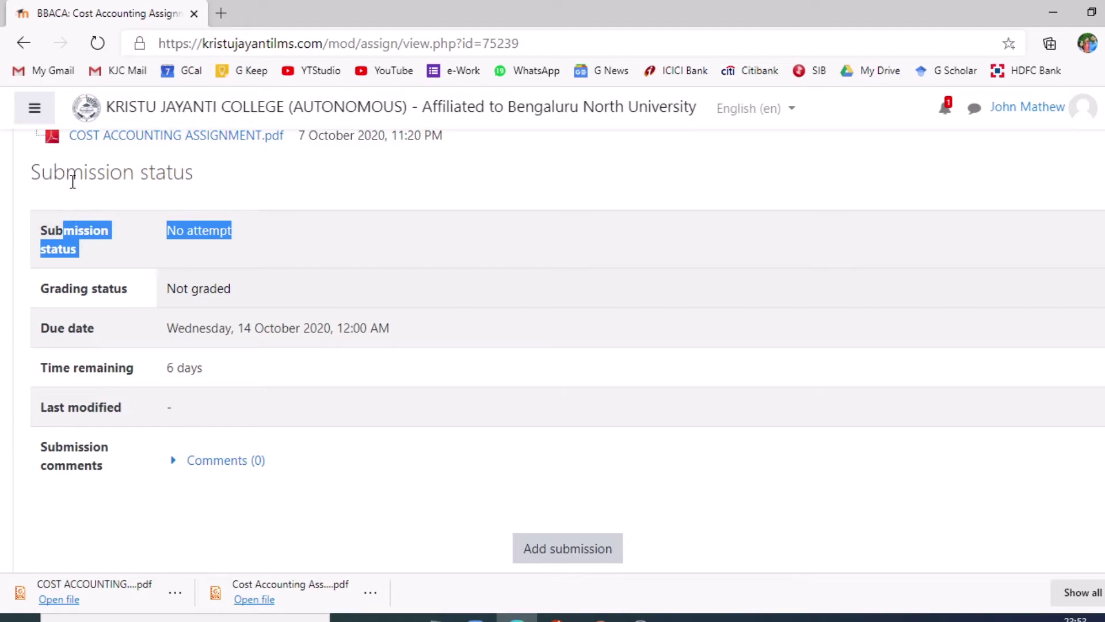
pyautogui.click(320, 247)
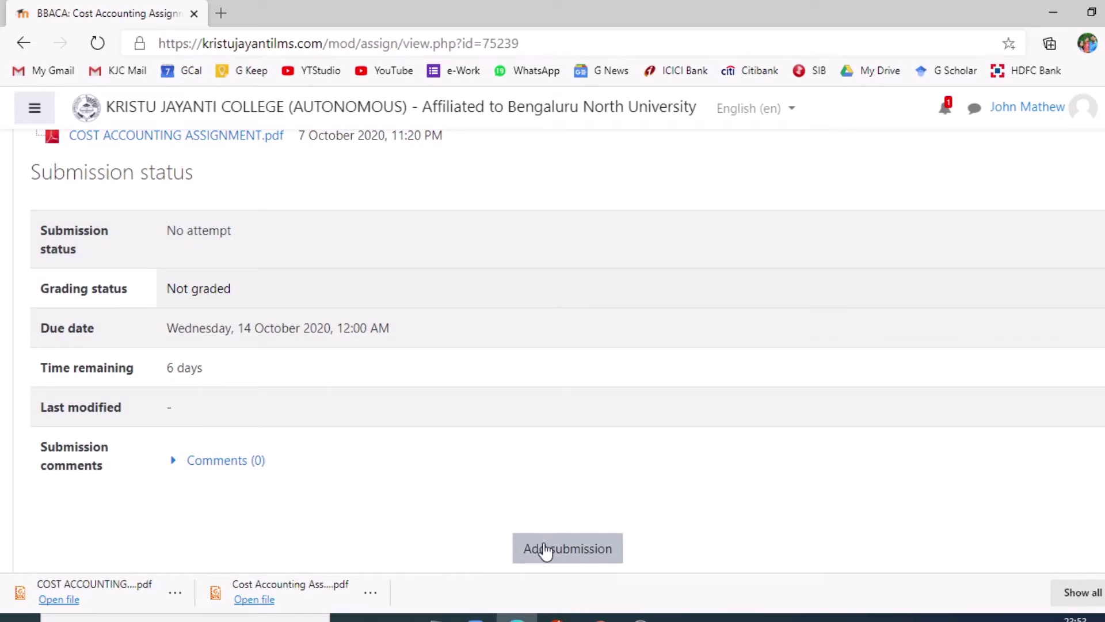
pyautogui.click(546, 551)
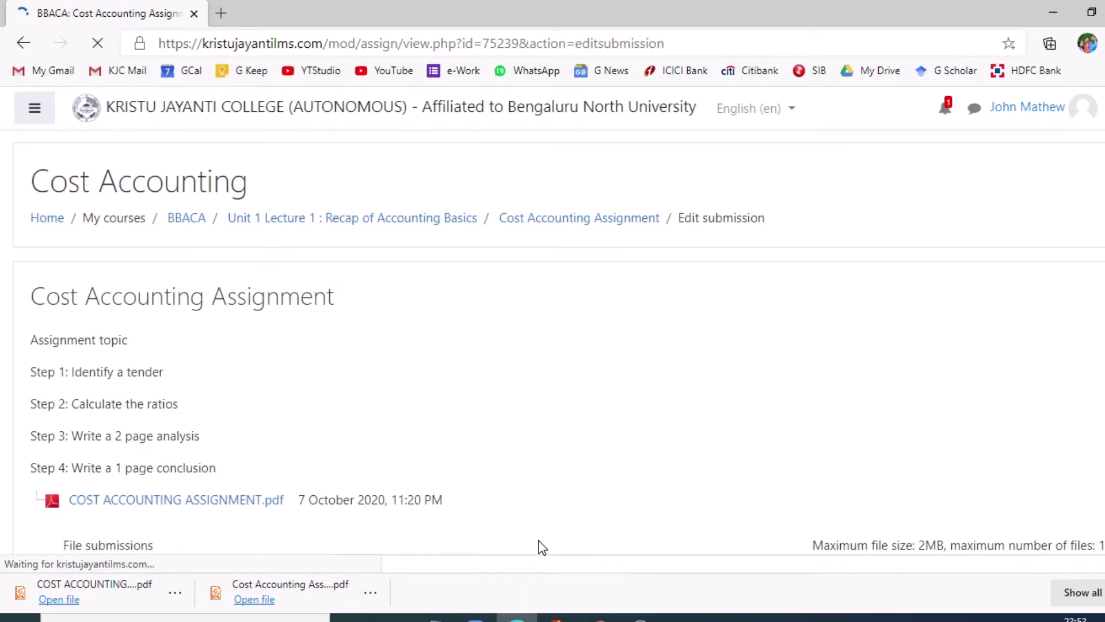
pyautogui.scroll(-5, 461, 461)
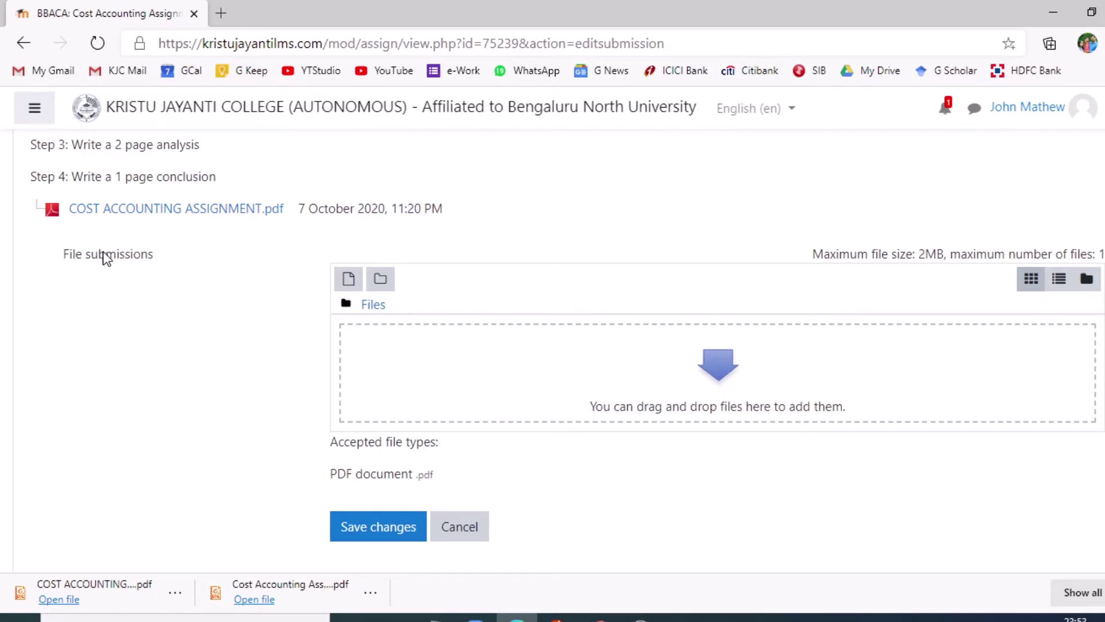
# Step: Upload COST ACCOUNTING ASSIGNMENT.pdf from the computer to the file submissions area and save the changes
pyautogui.click(722, 366)
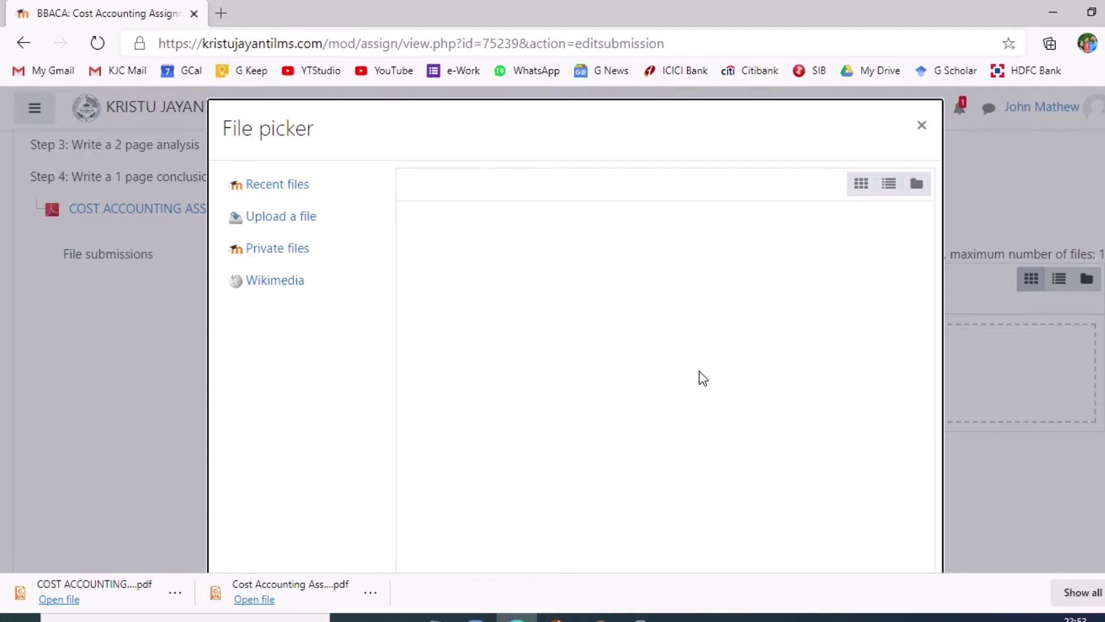
pyautogui.click(271, 219)
pyautogui.click(452, 286)
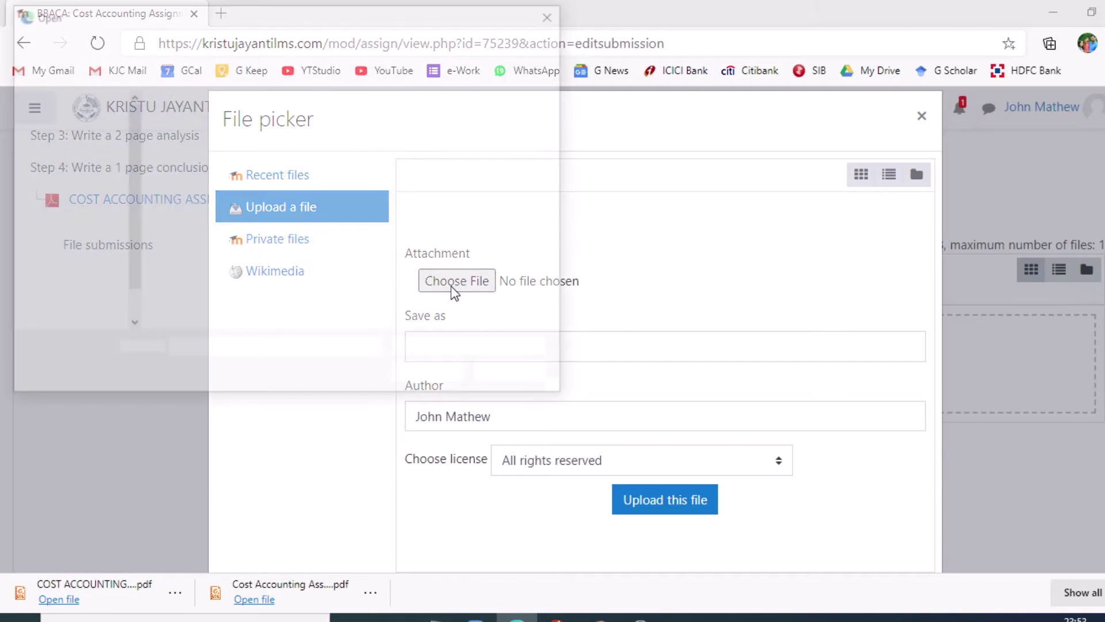
pyautogui.doubleClick(475, 291)
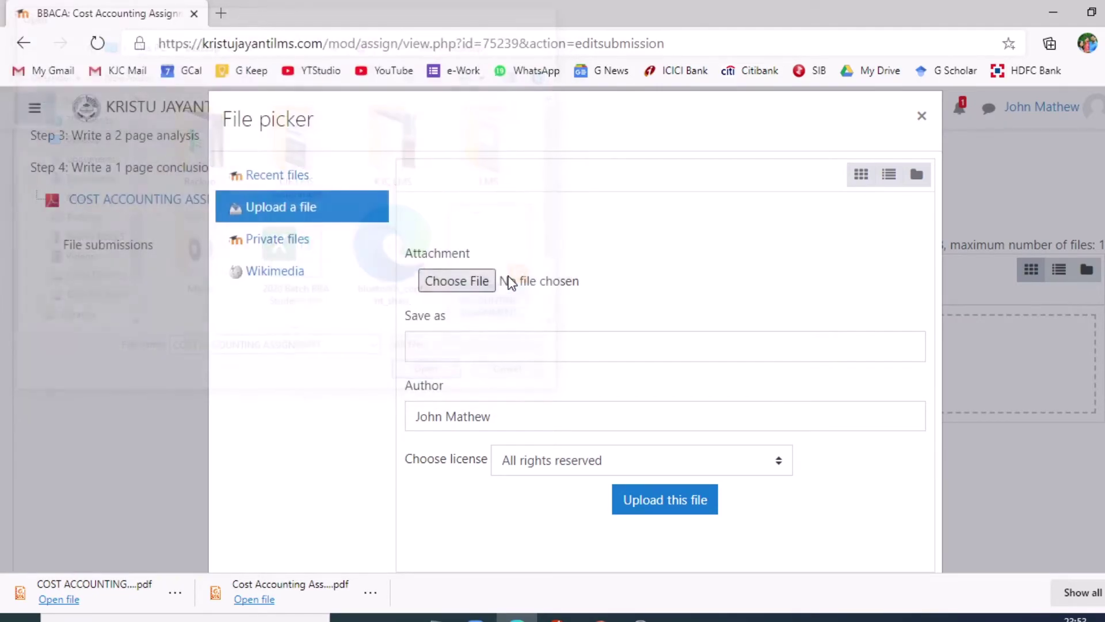
pyautogui.click(685, 509)
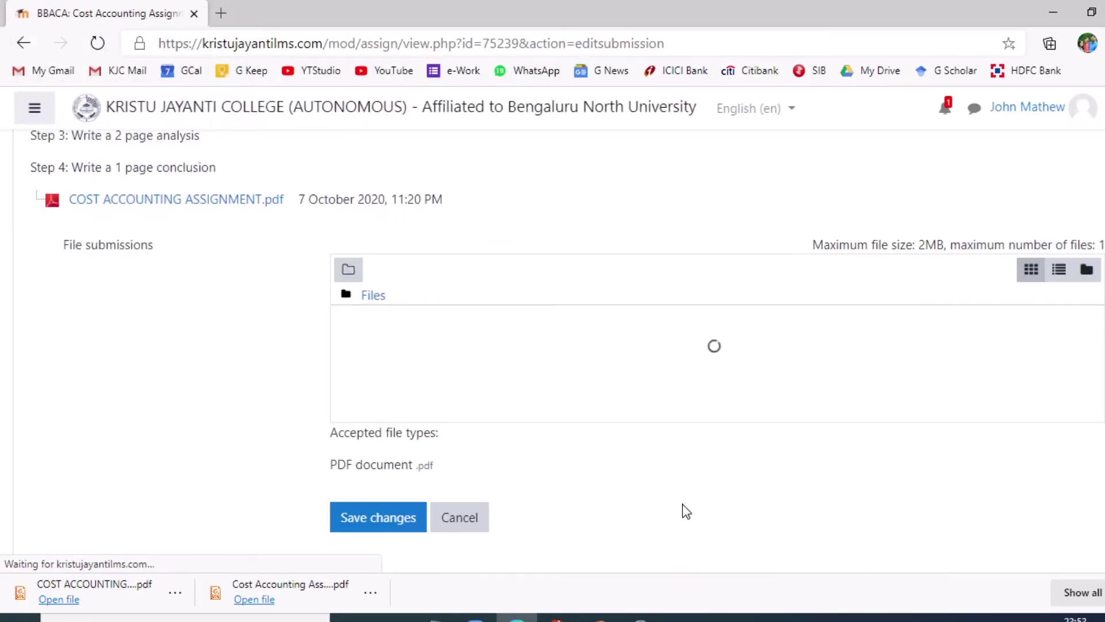
pyautogui.scroll(-2, 651, 504)
pyautogui.click(397, 431)
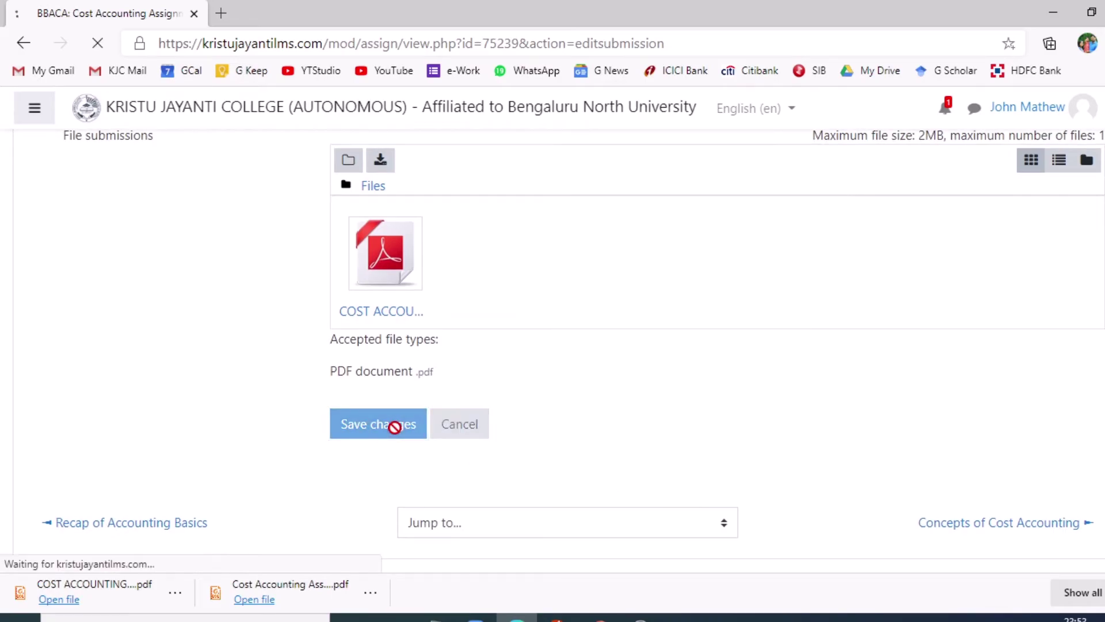
# Step: Submit the drafted assignment for grading, accepting the own-work statement, and check its submission status
pyautogui.scroll(-8, 397, 435)
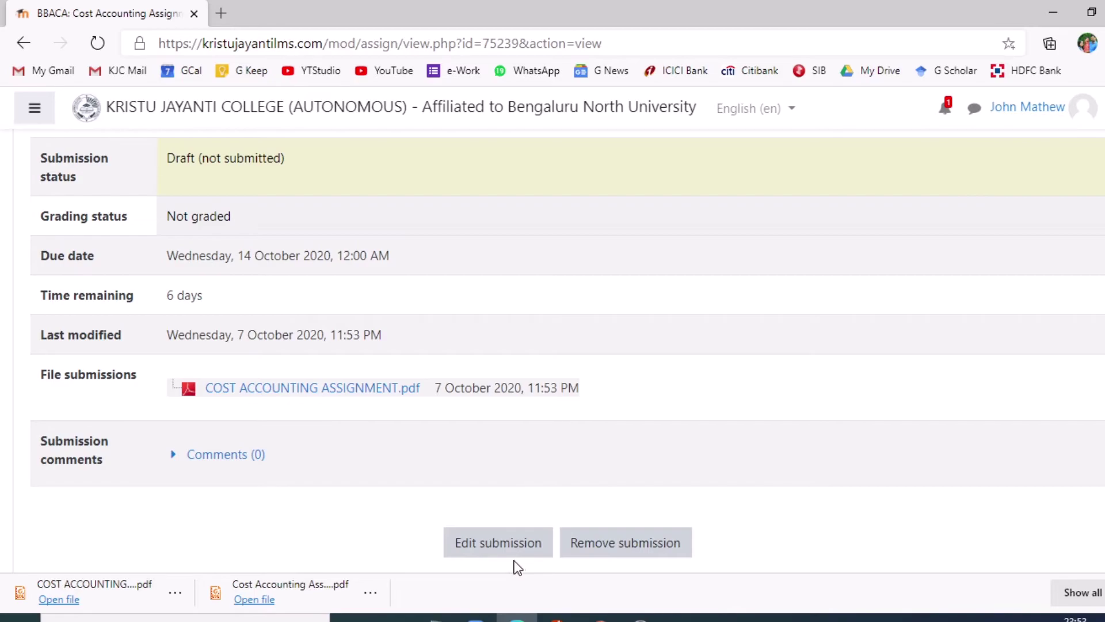
pyautogui.scroll(-4, 516, 522)
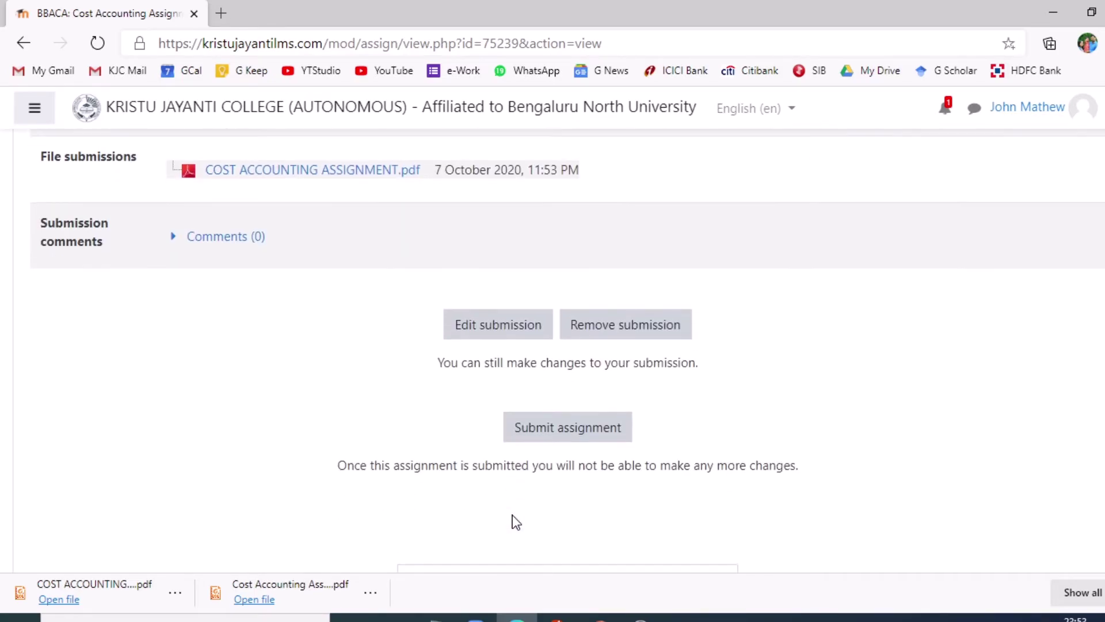
pyautogui.click(549, 441)
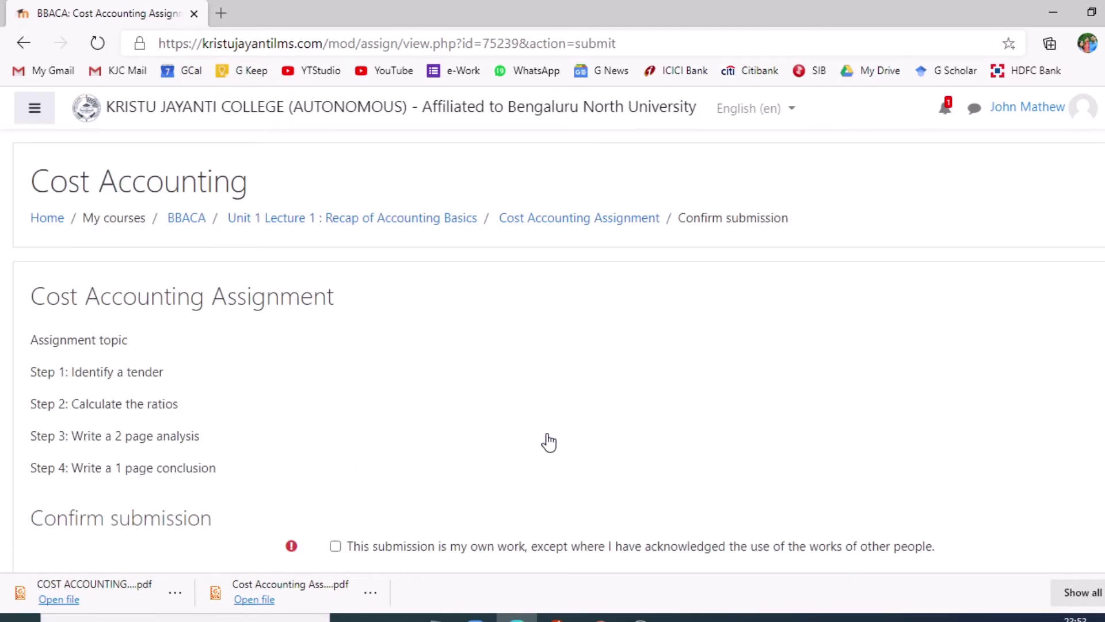
pyautogui.scroll(-2, 549, 441)
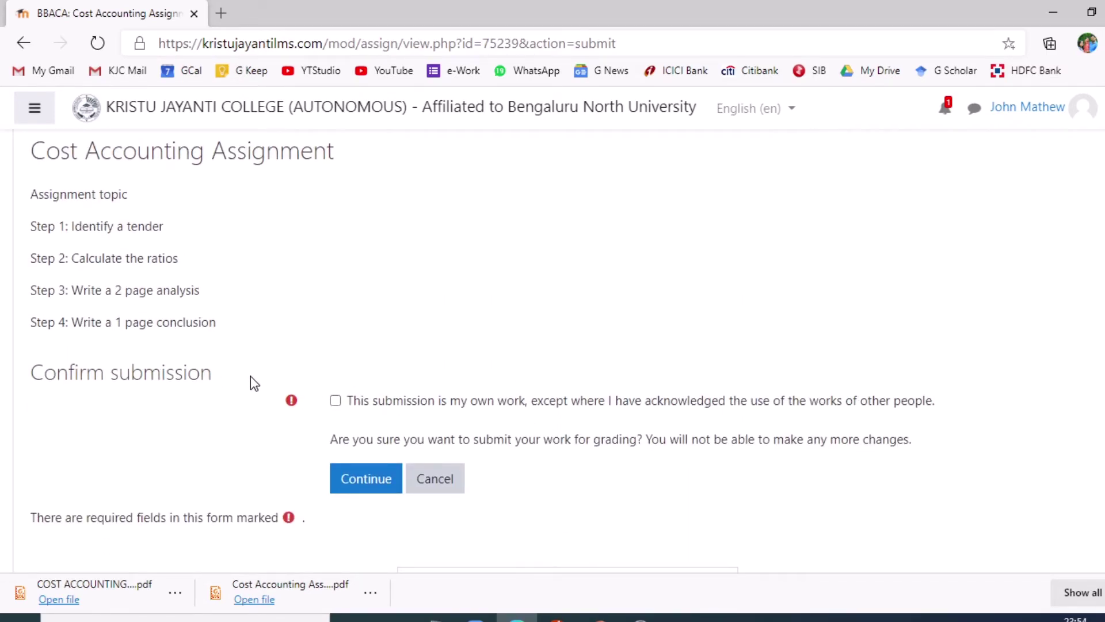
pyautogui.click(335, 402)
pyautogui.click(368, 482)
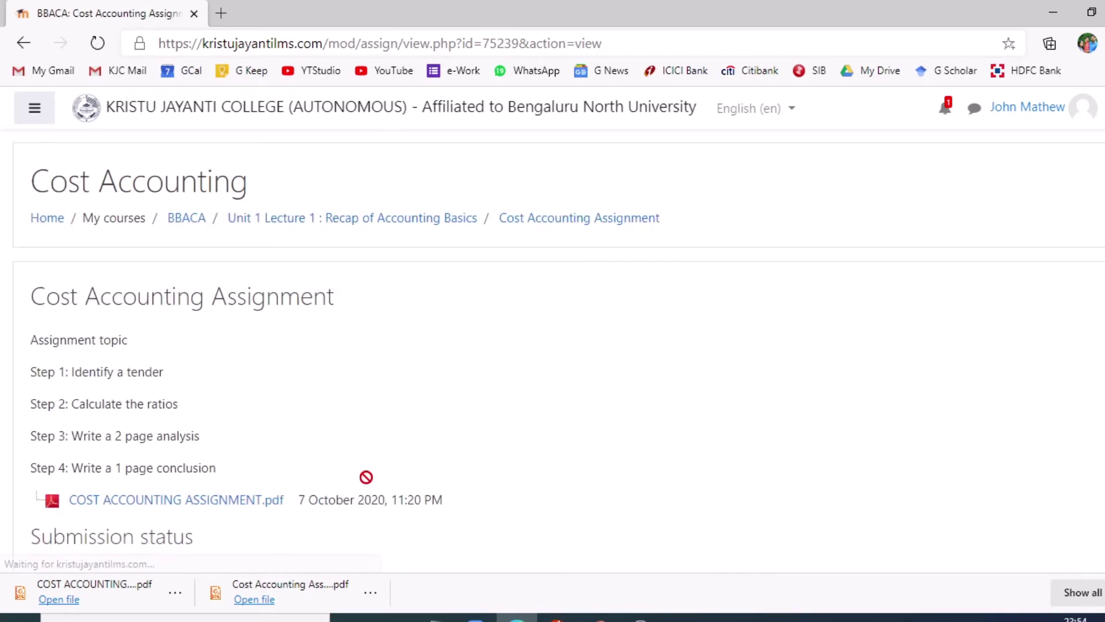
pyautogui.scroll(-5, 365, 484)
pyautogui.scroll(-1, 363, 484)
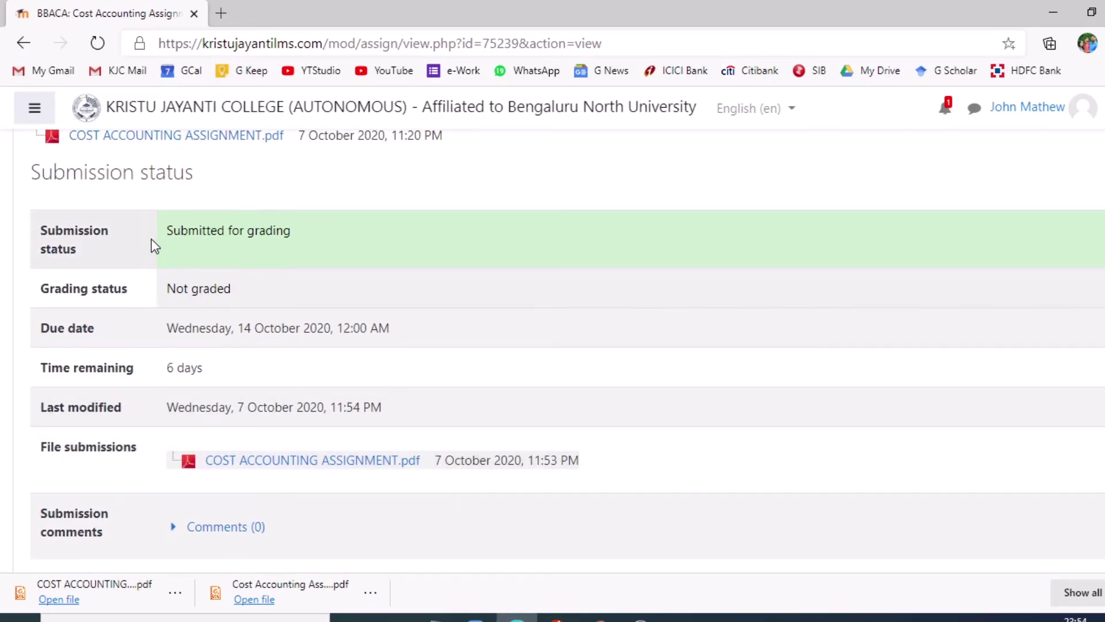
pyautogui.moveTo(193, 236); pyautogui.dragTo(300, 238)
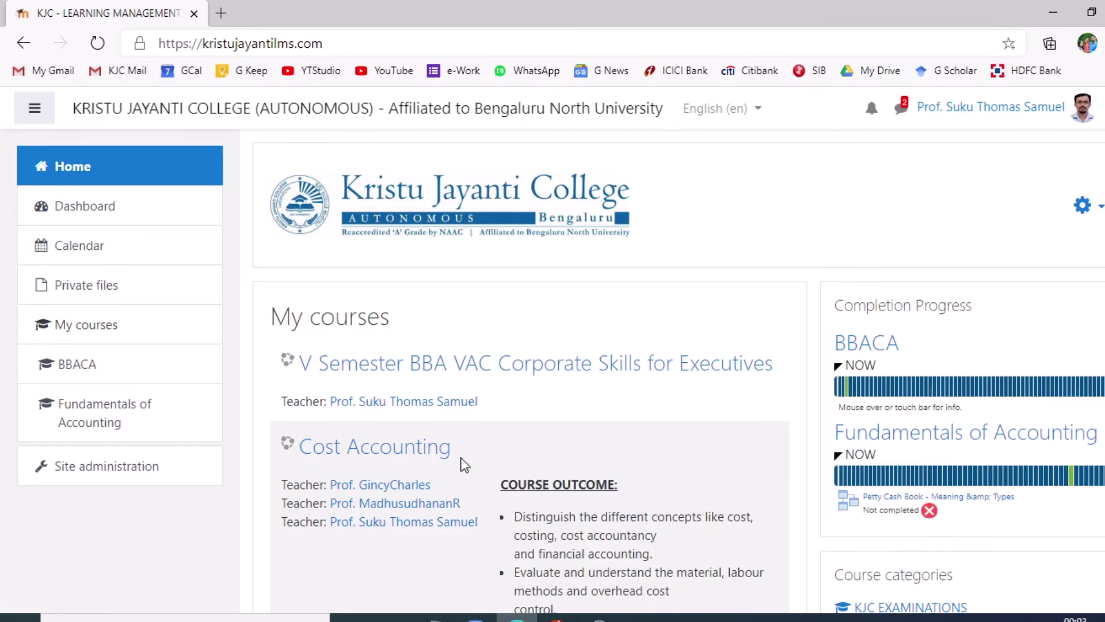
# Step: In the teacher account, open Cost Accounting Assignment in the Cost Accounting course and review its grading summary
pyautogui.click(440, 460)
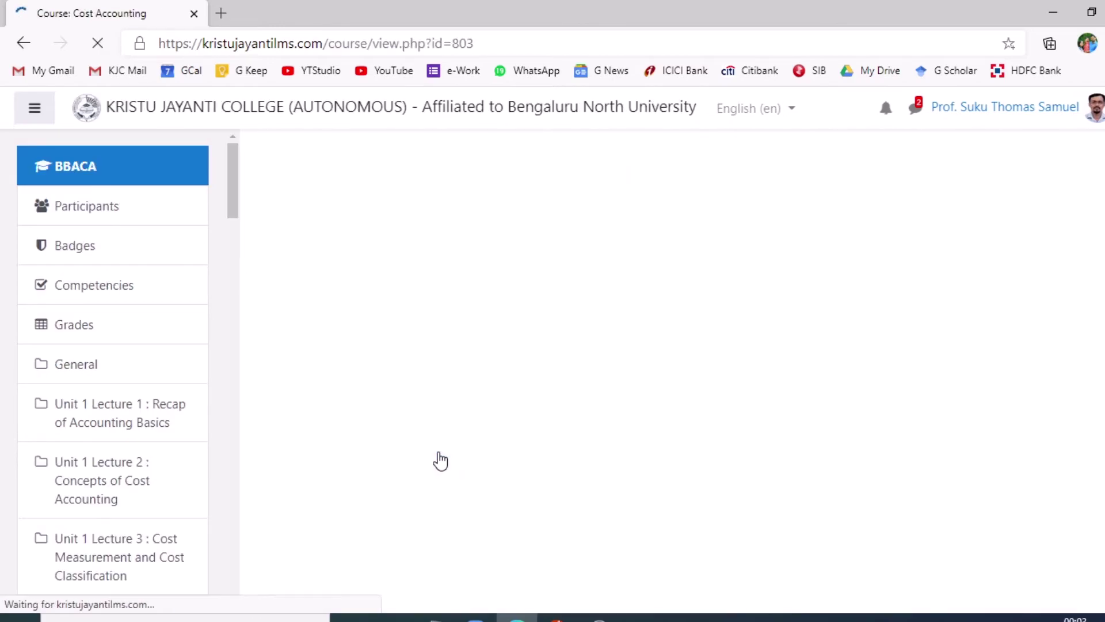
pyautogui.click(461, 533)
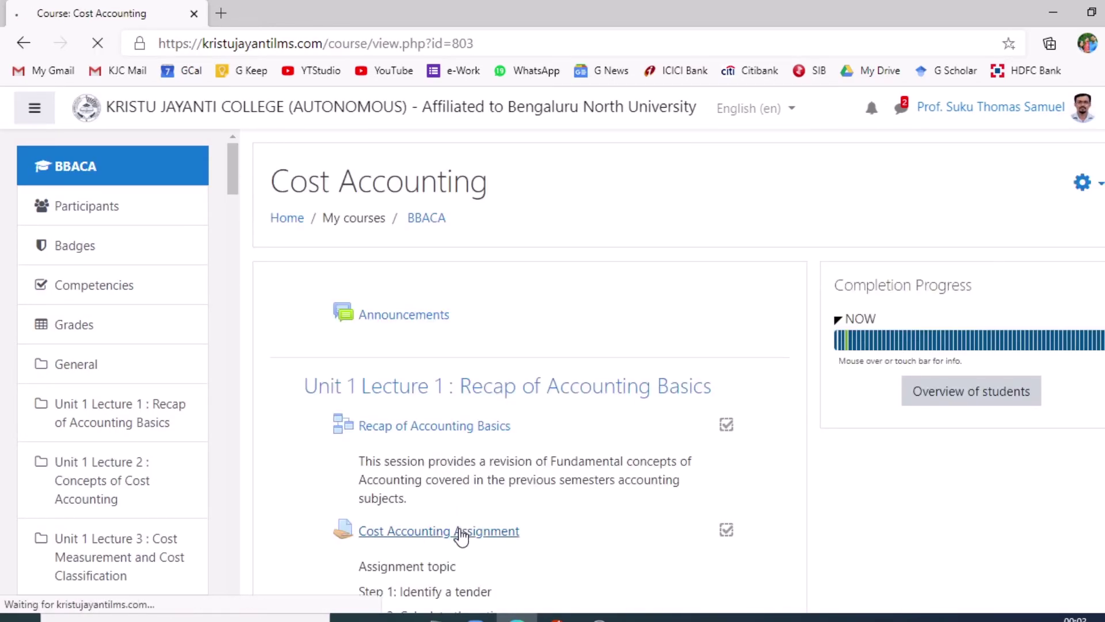
pyautogui.scroll(-3, 464, 534)
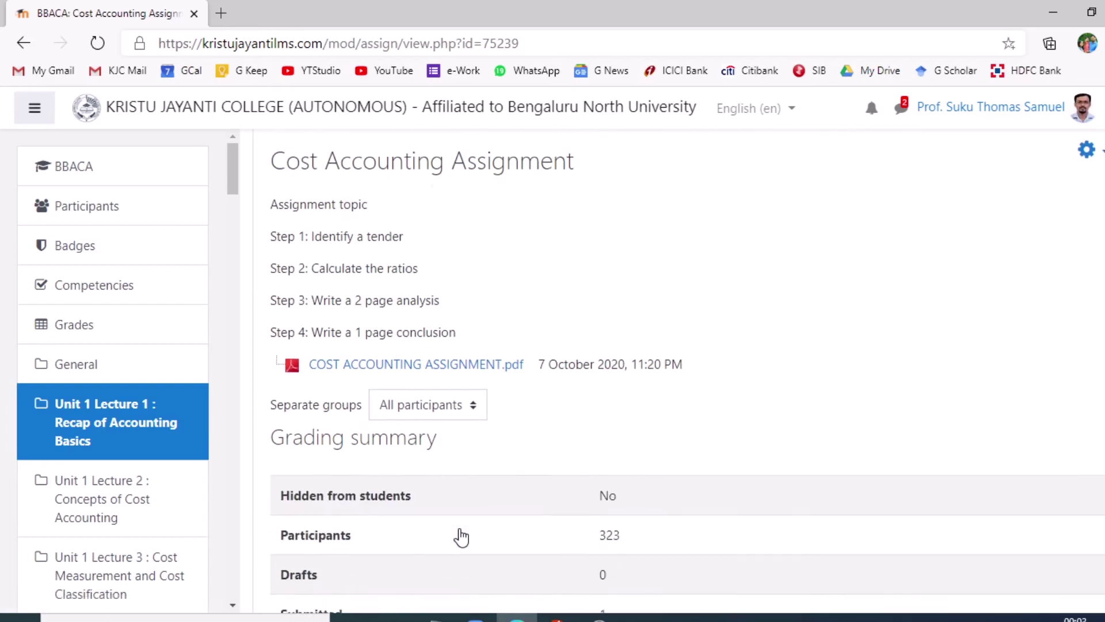
pyautogui.scroll(-3, 462, 533)
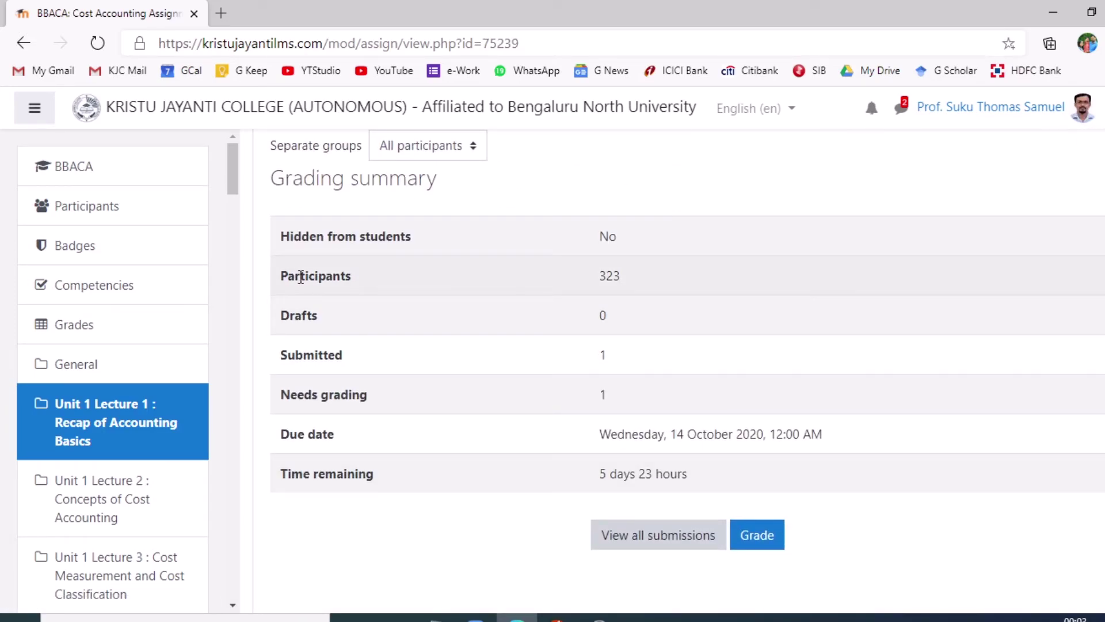
pyautogui.moveTo(304, 279); pyautogui.dragTo(522, 295)
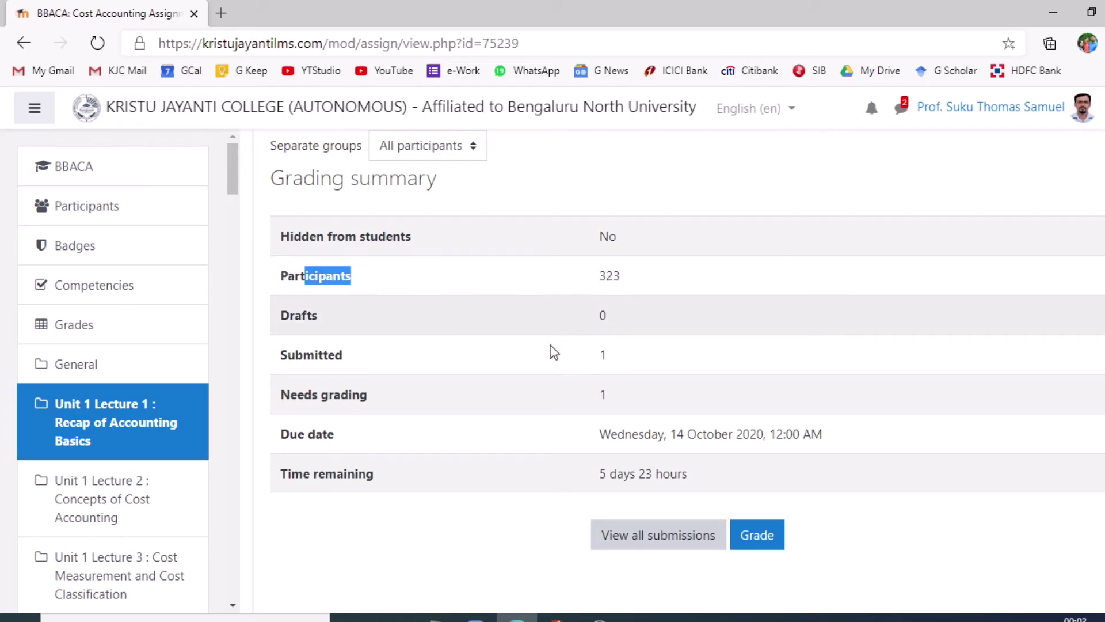
pyautogui.click(345, 361)
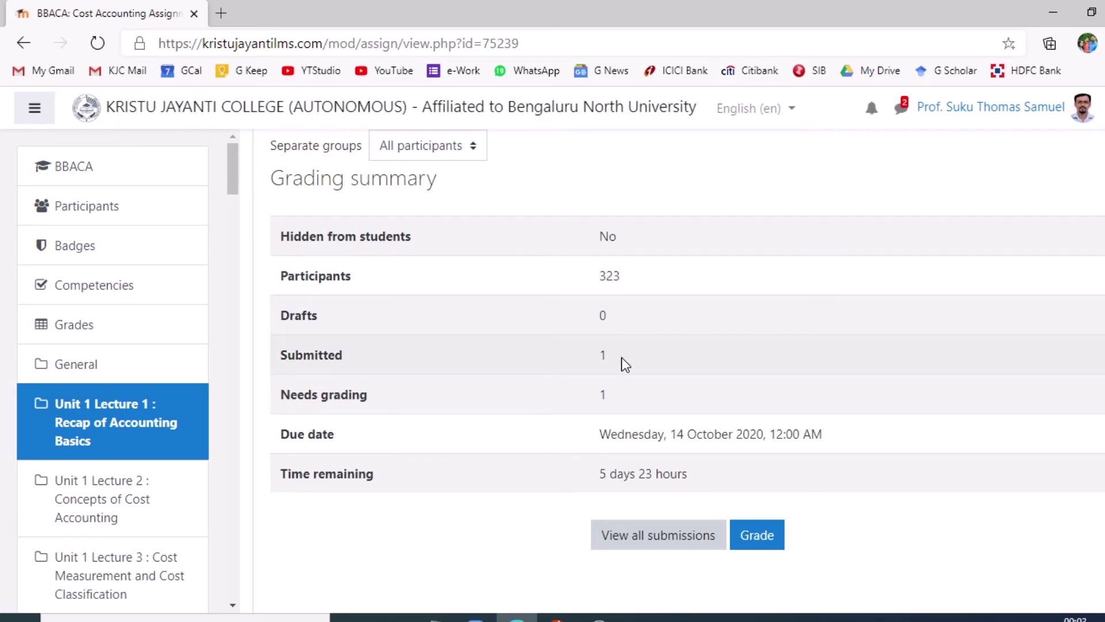
pyautogui.moveTo(608, 358); pyautogui.dragTo(606, 400)
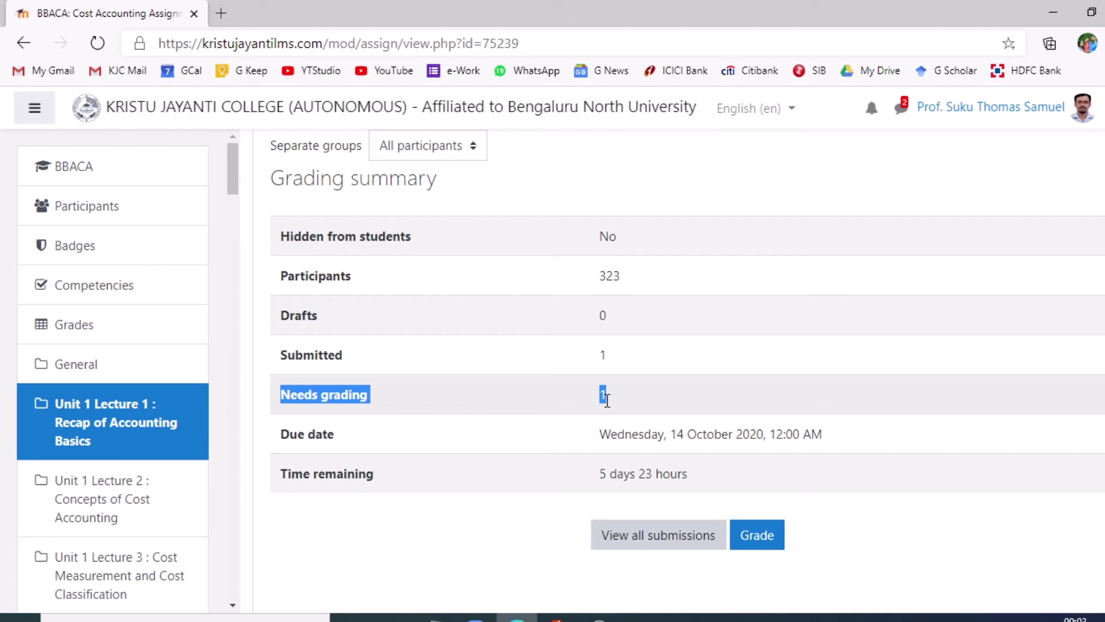
pyautogui.click(761, 397)
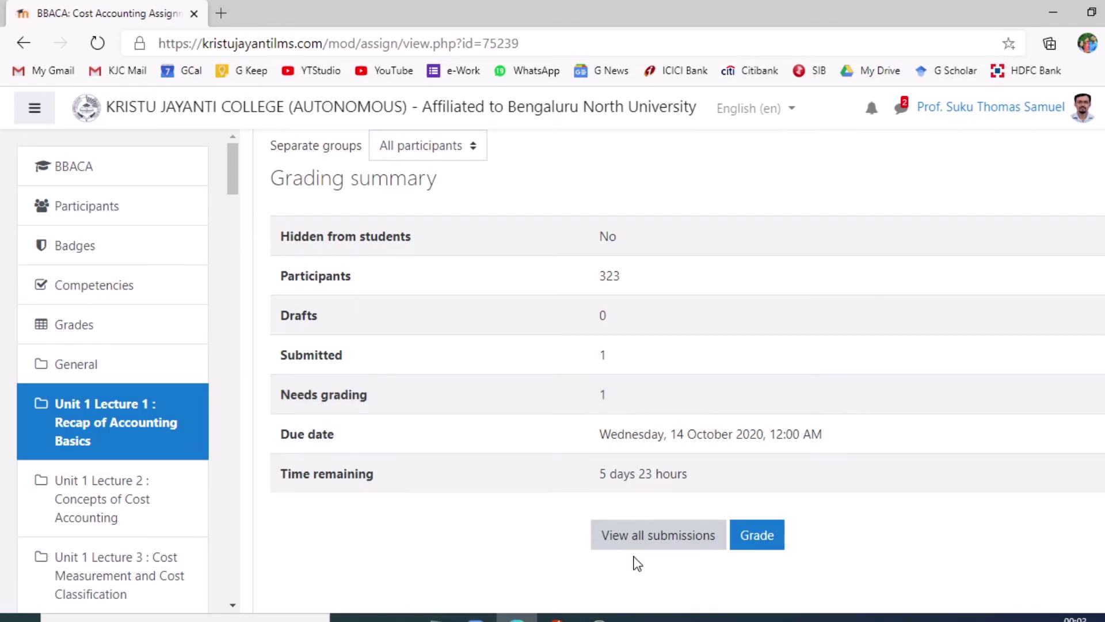
# Step: View all submissions of the assignment, and download all submissions and the grading worksheet
pyautogui.click(646, 544)
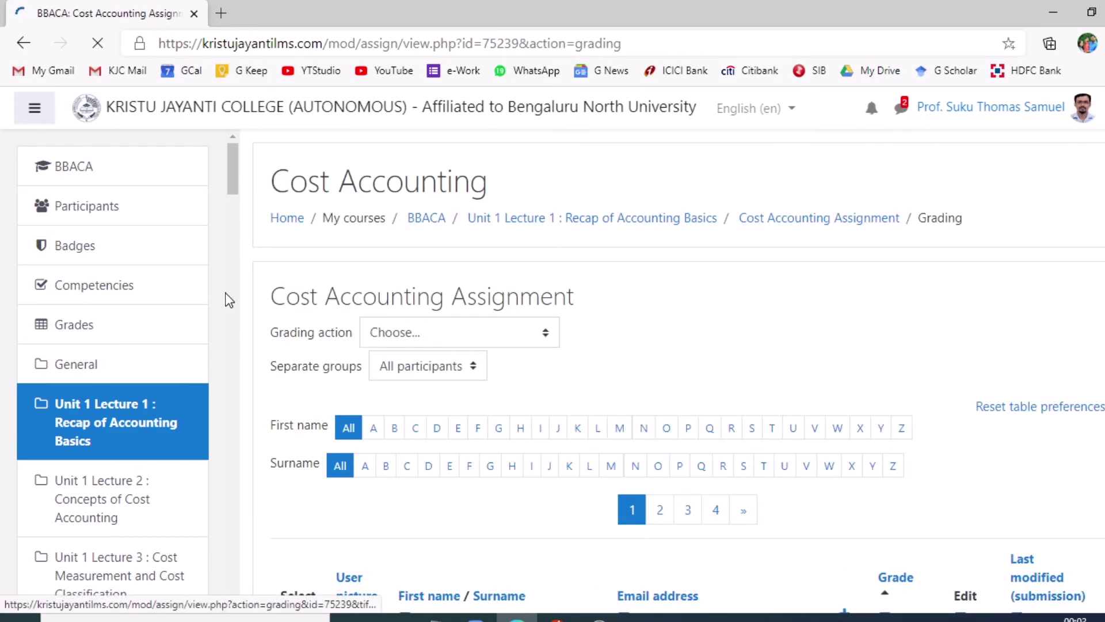
pyautogui.click(446, 337)
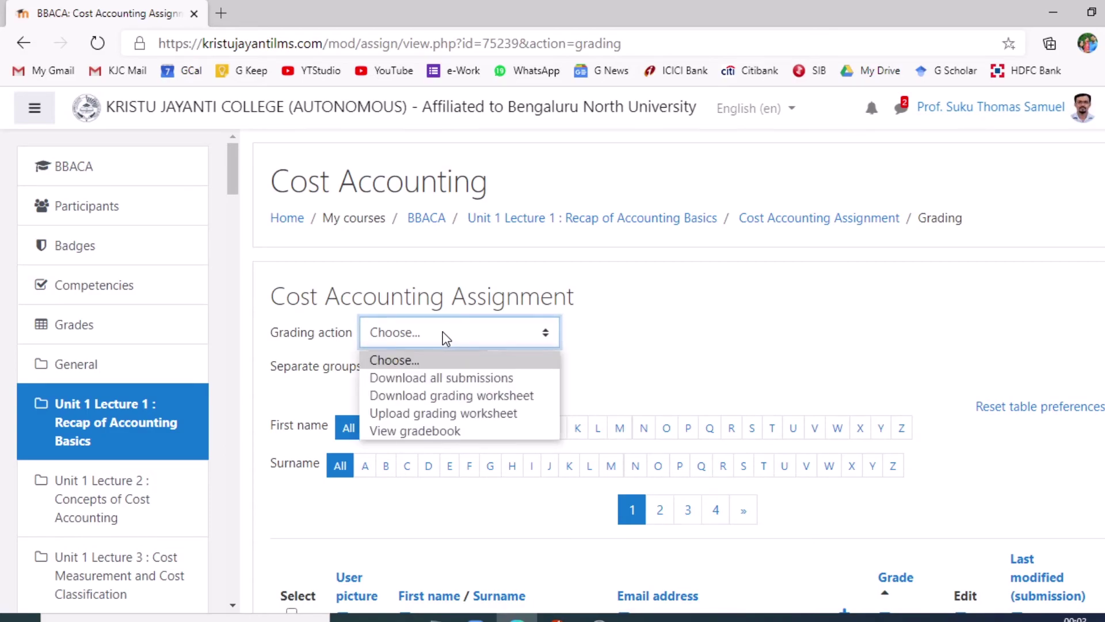
pyautogui.click(441, 379)
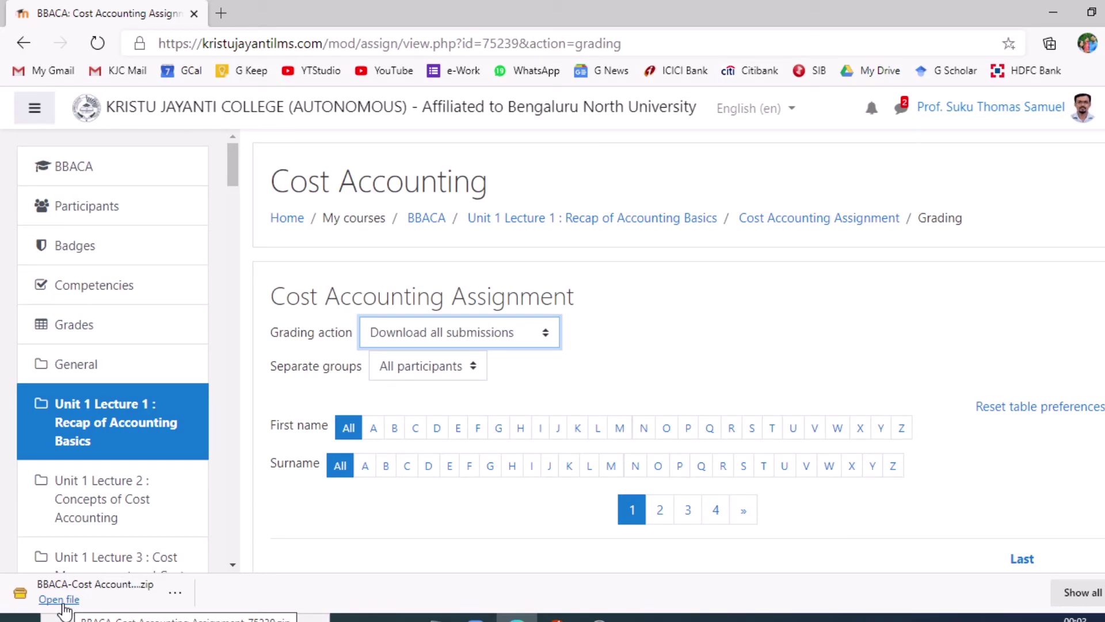
pyautogui.click(372, 336)
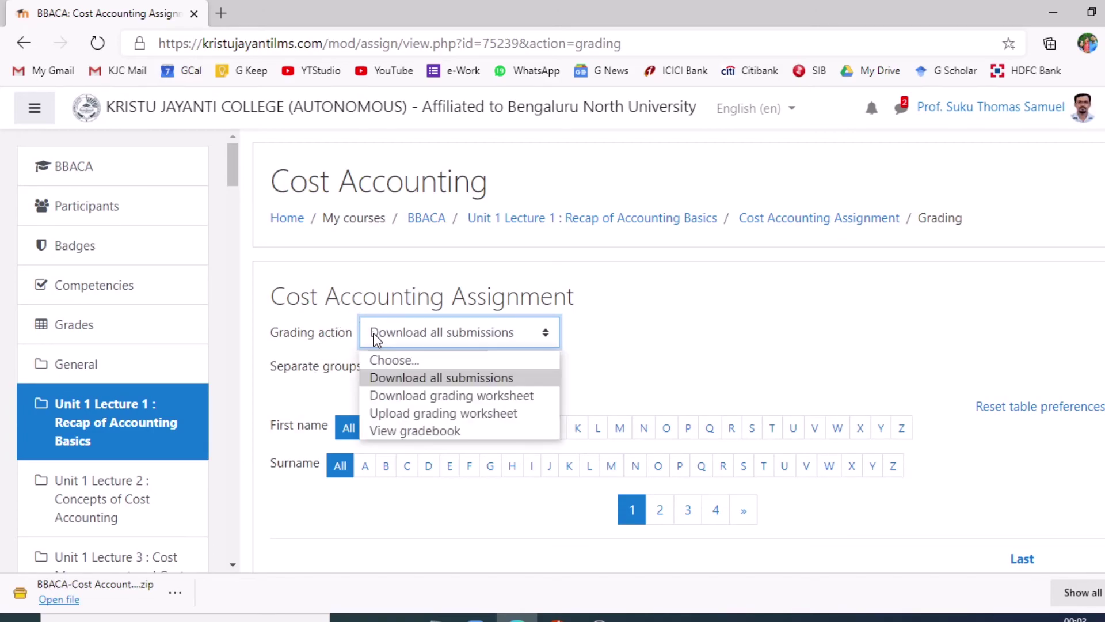
pyautogui.click(391, 396)
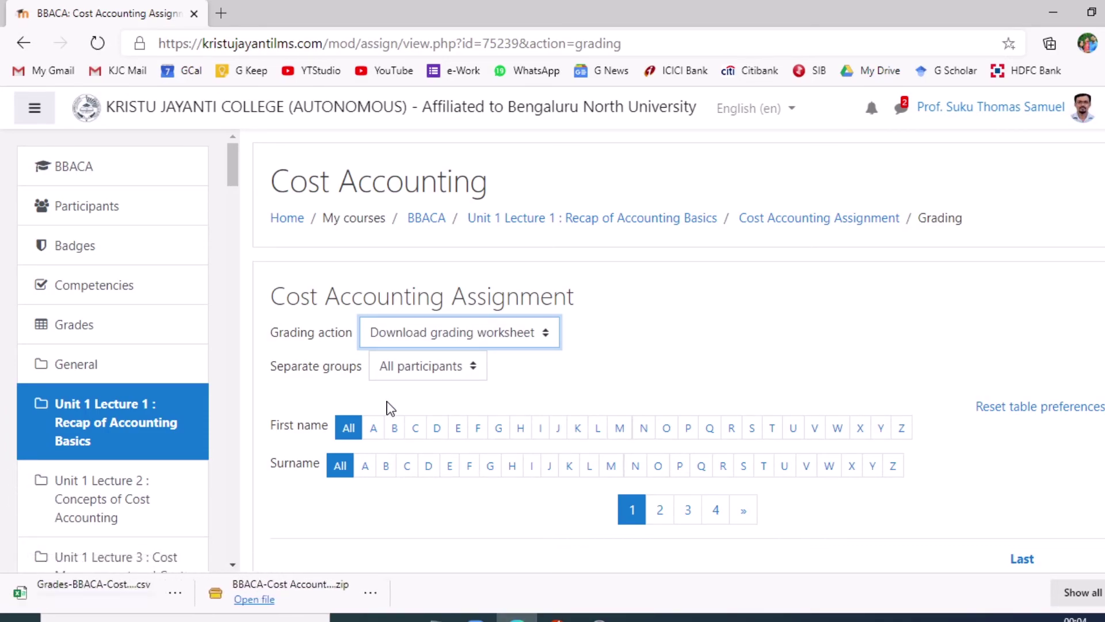
# Step: Switch to Downloads in File Explorer, extract BBACA-Cost Accounting Assignment-75239 with PeaZip's smart extraction, and open the extracted student folder
pyautogui.click(391, 618)
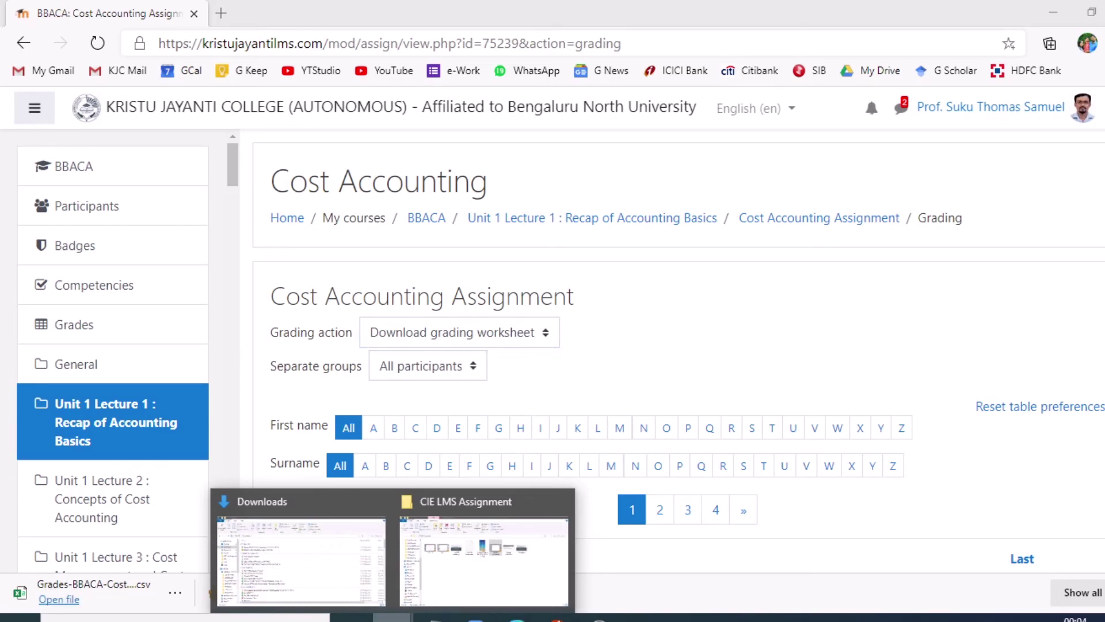
pyautogui.click(300, 561)
pyautogui.click(213, 231)
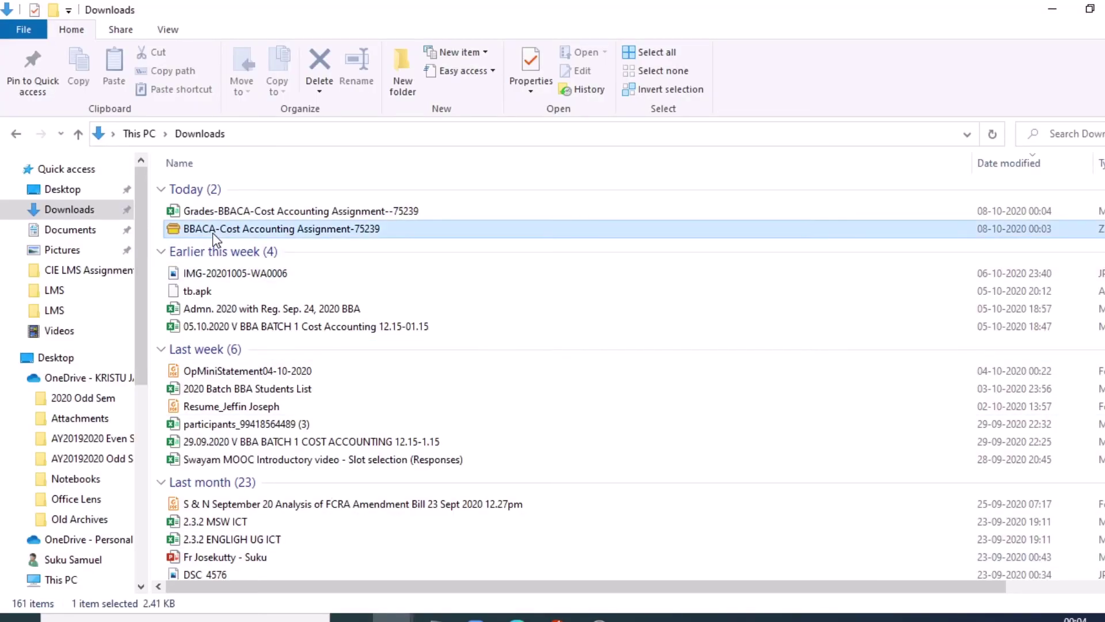
pyautogui.rightClick(213, 233)
pyautogui.moveTo(433, 266)
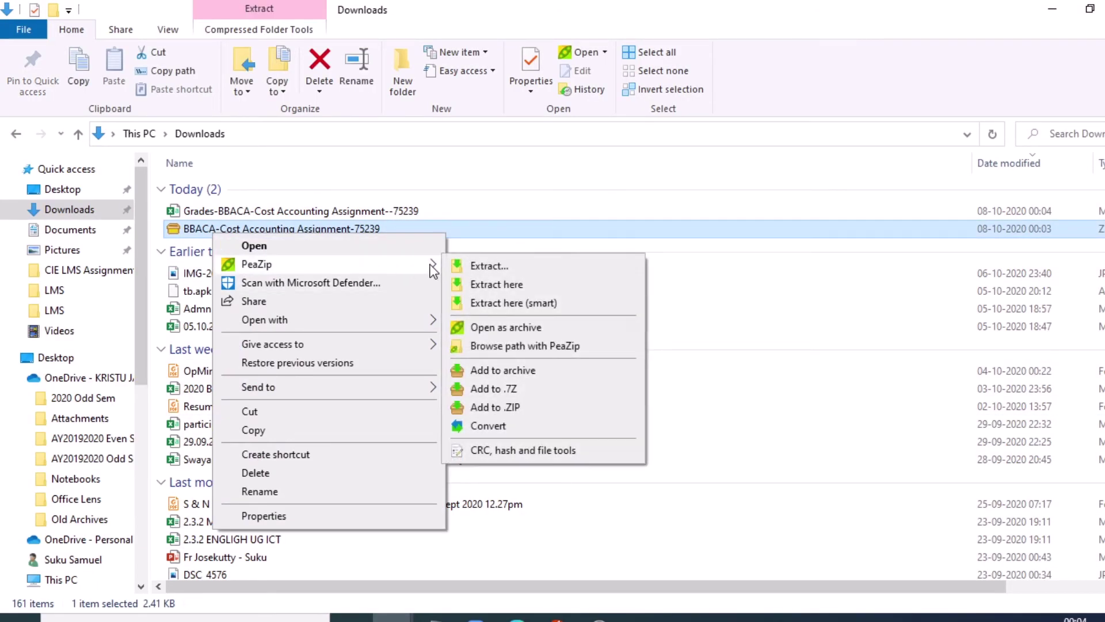
pyautogui.click(487, 304)
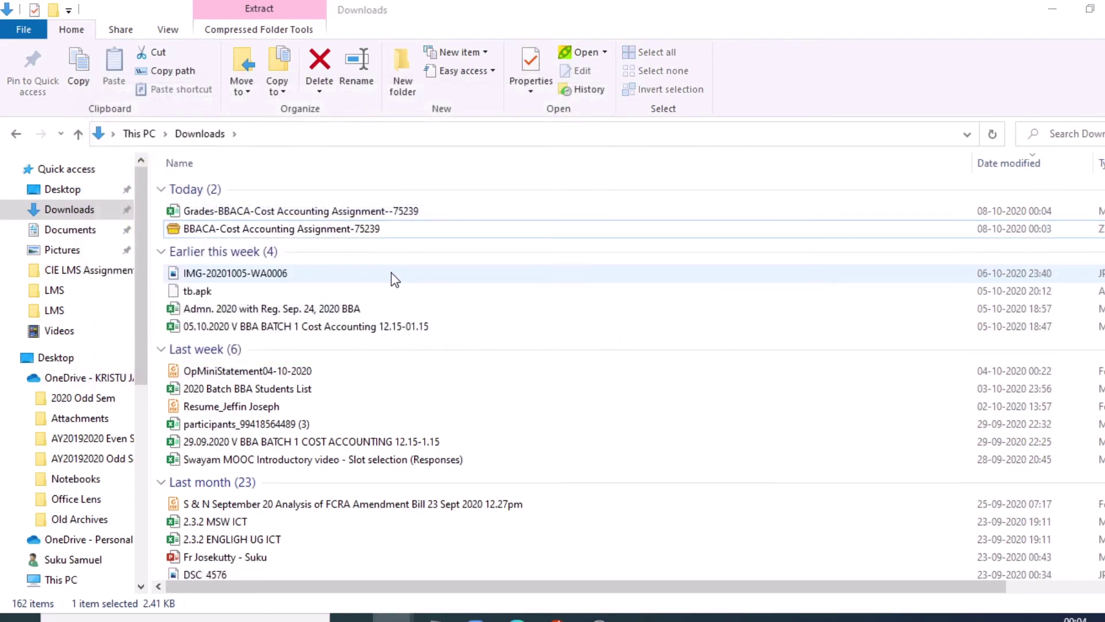
pyautogui.doubleClick(298, 239)
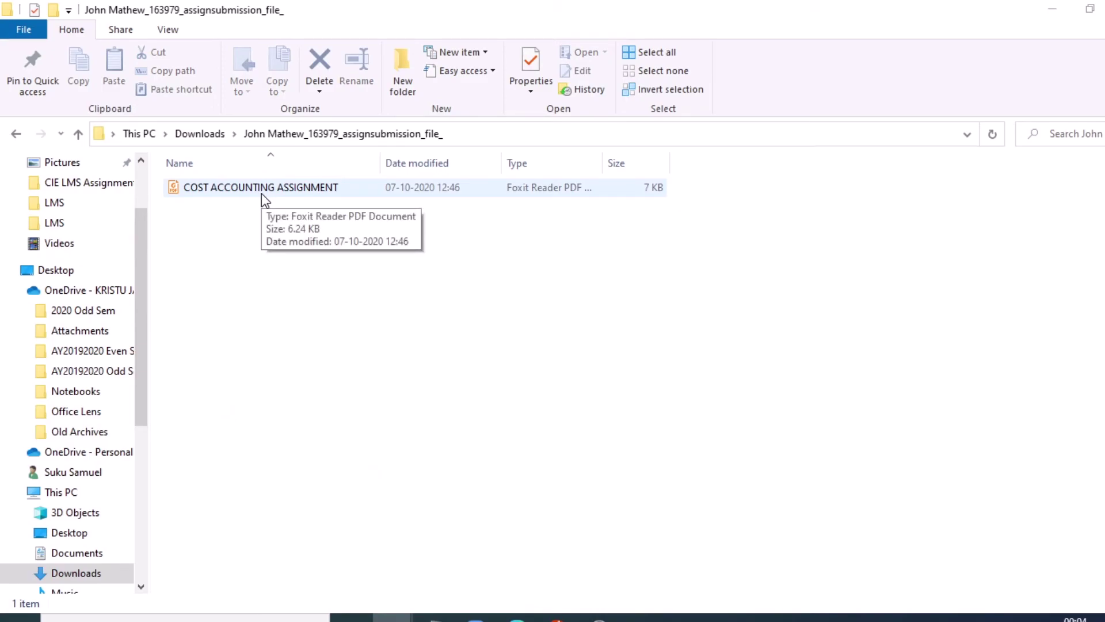
# Step: Return to the Downloads folder, open the grading worksheet Grades-BBACA-Cost Accounting Assignment--75239 in Excel to review it, and close it
pyautogui.click(199, 134)
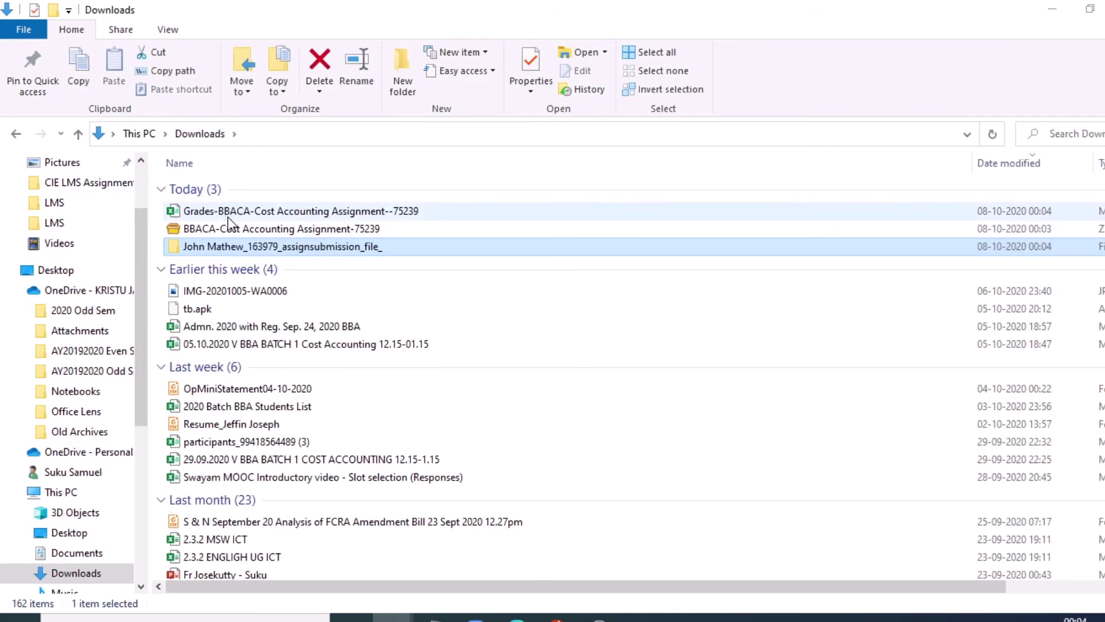
pyautogui.doubleClick(228, 213)
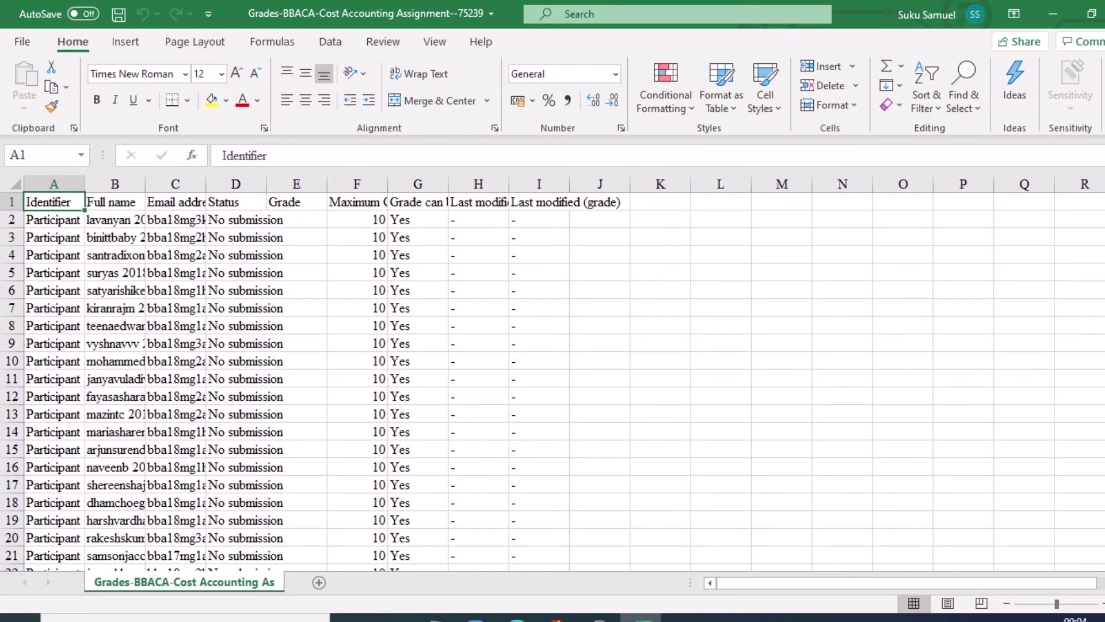
pyautogui.hotkey('alt', 'F4')
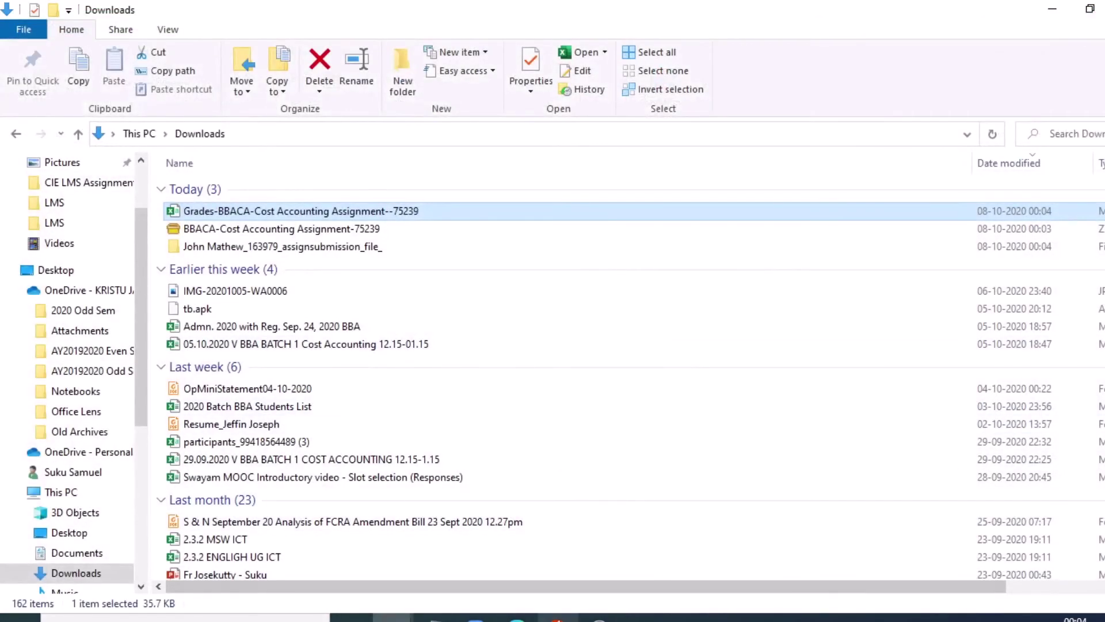
# Step: Switch back to the LMS in Edge and start the Upload grading worksheet action for Cost Accounting Assignment
pyautogui.click(517, 617)
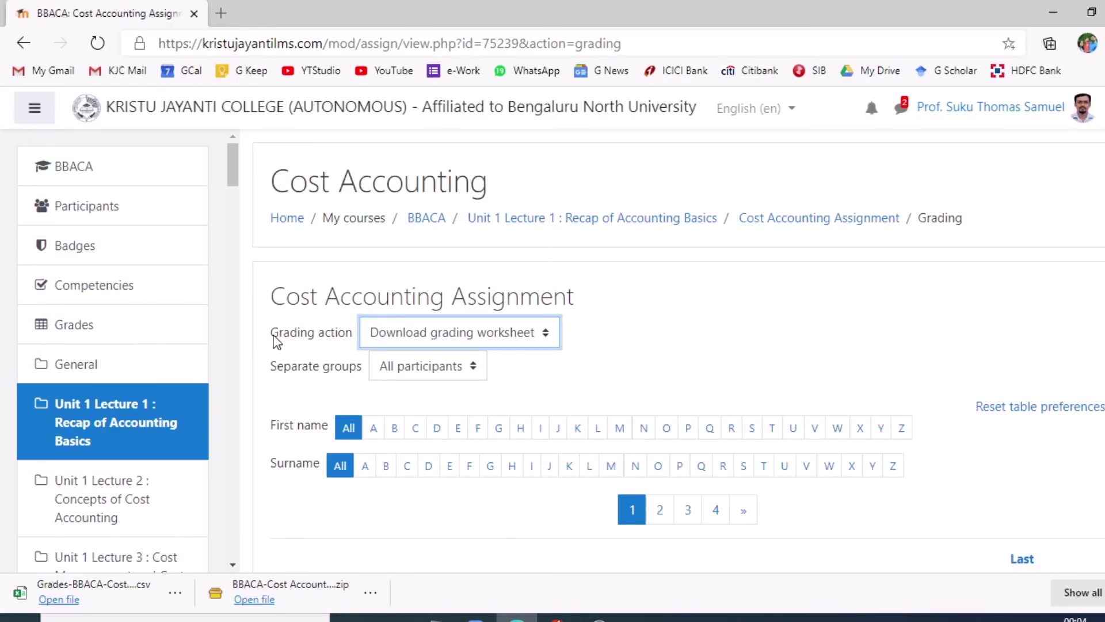
pyautogui.click(426, 334)
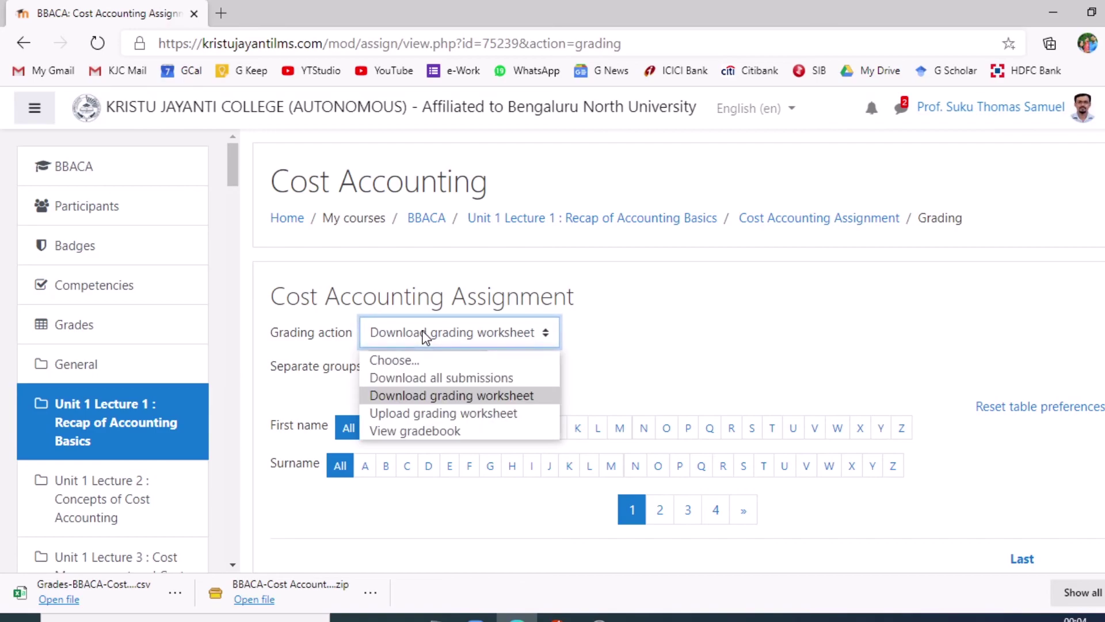
pyautogui.click(437, 415)
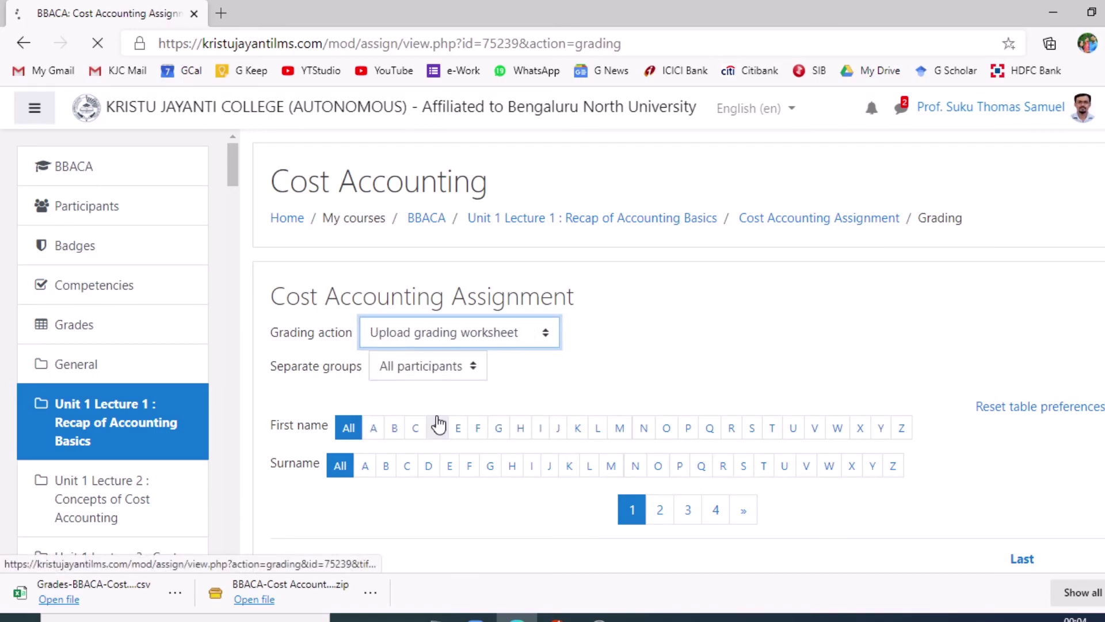
pyautogui.scroll(-2, 478, 375)
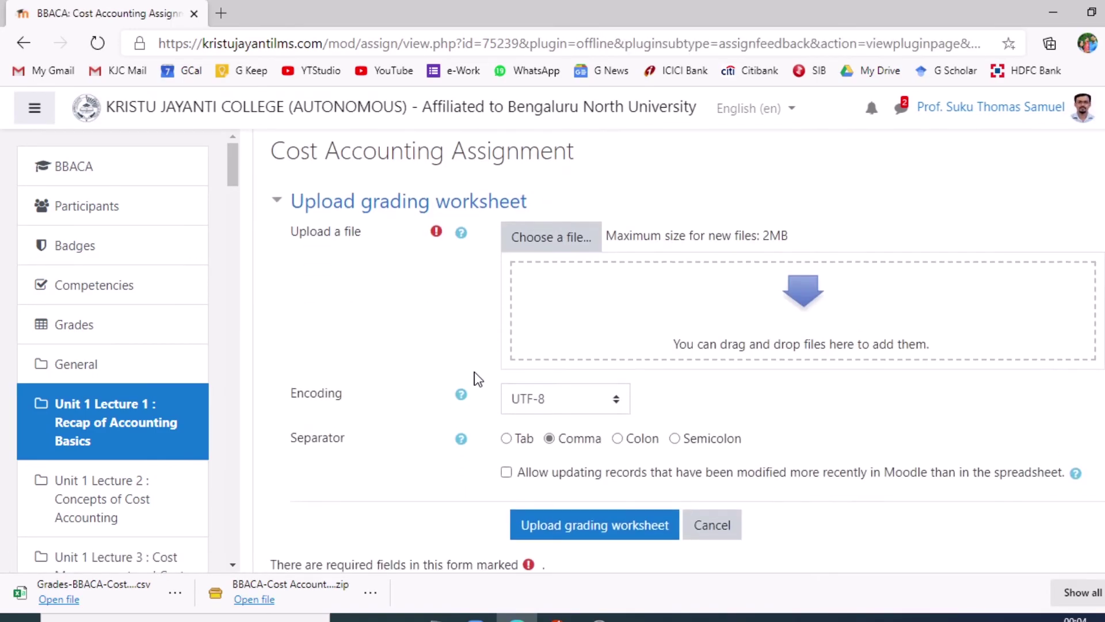
# Step: Upload Grades-BBACA-Cost Accounting Assignment--75239.csv from Downloads as the grading worksheet, and return to the BBACA course page
pyautogui.click(566, 245)
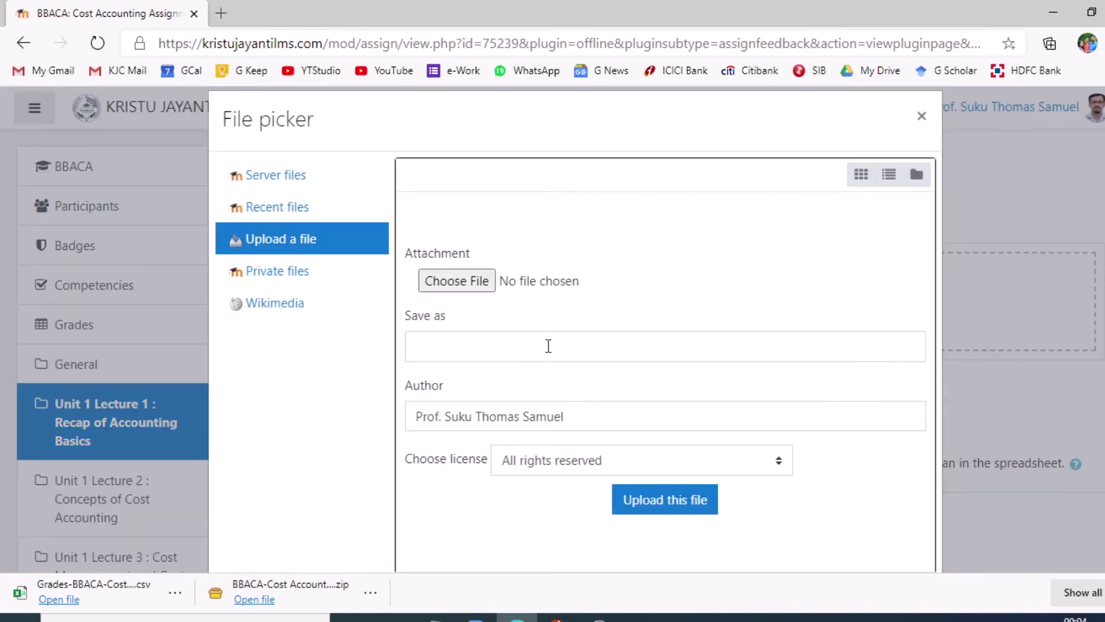
pyautogui.click(494, 281)
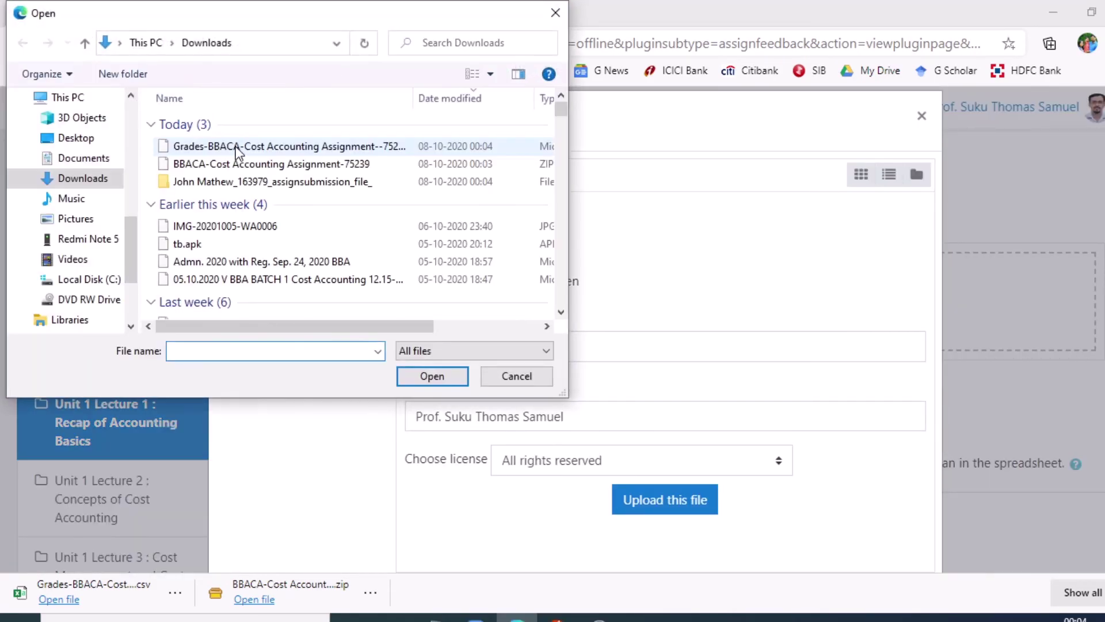
pyautogui.doubleClick(242, 147)
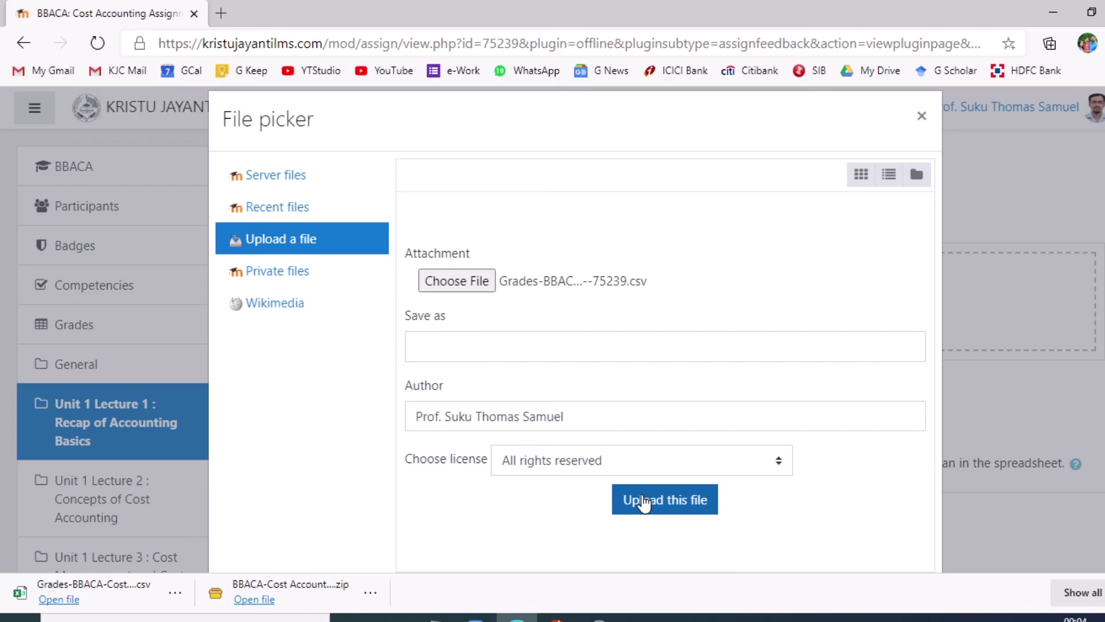
pyautogui.click(653, 510)
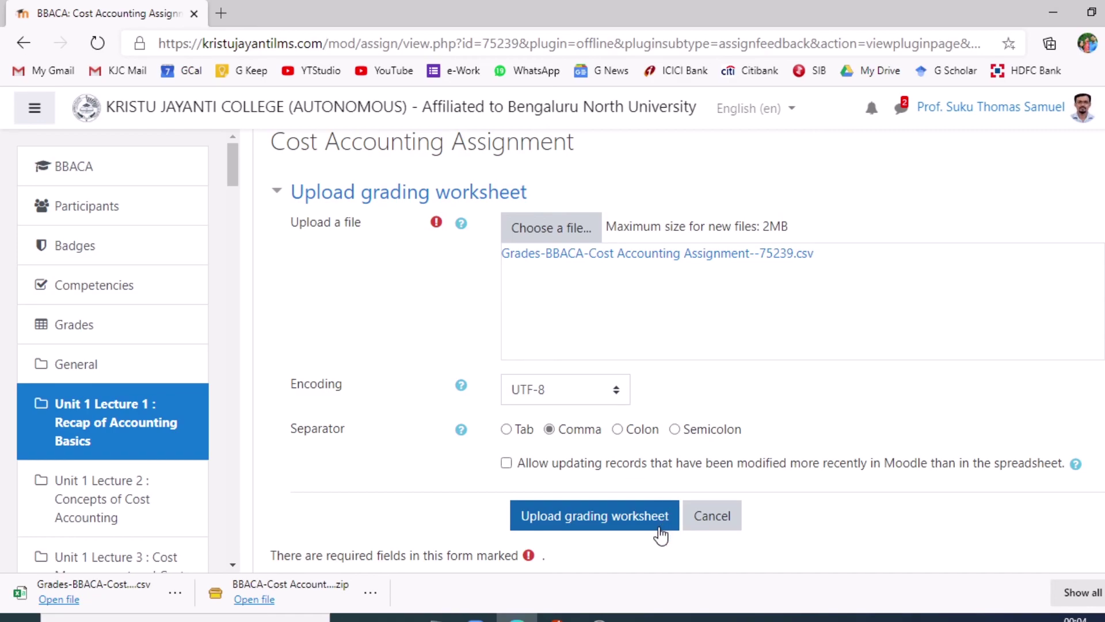
pyautogui.click(660, 521)
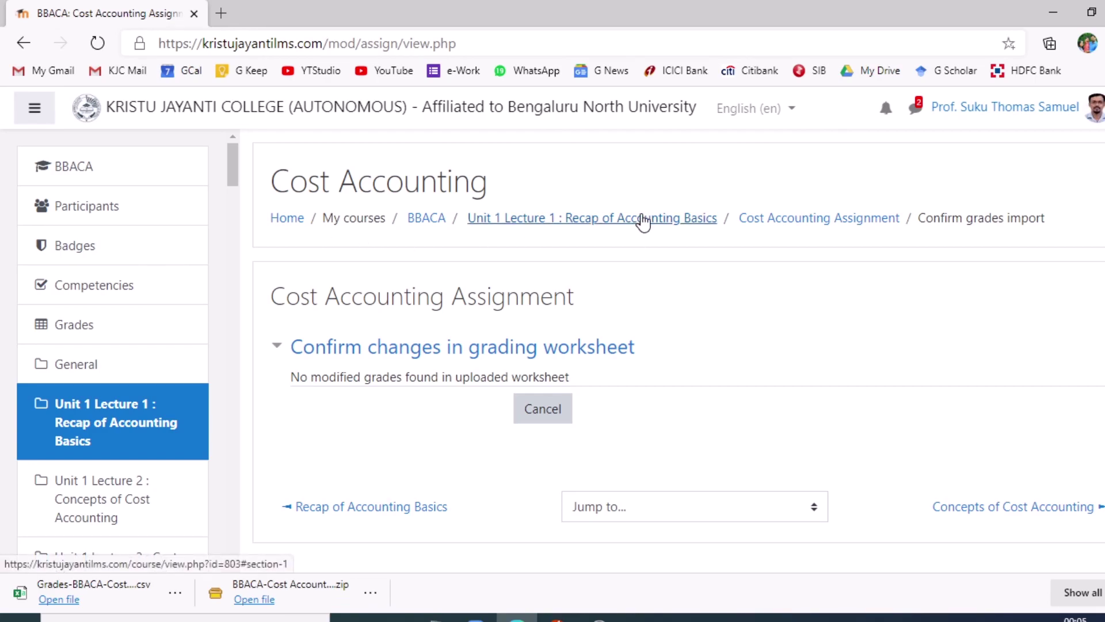
pyautogui.click(431, 221)
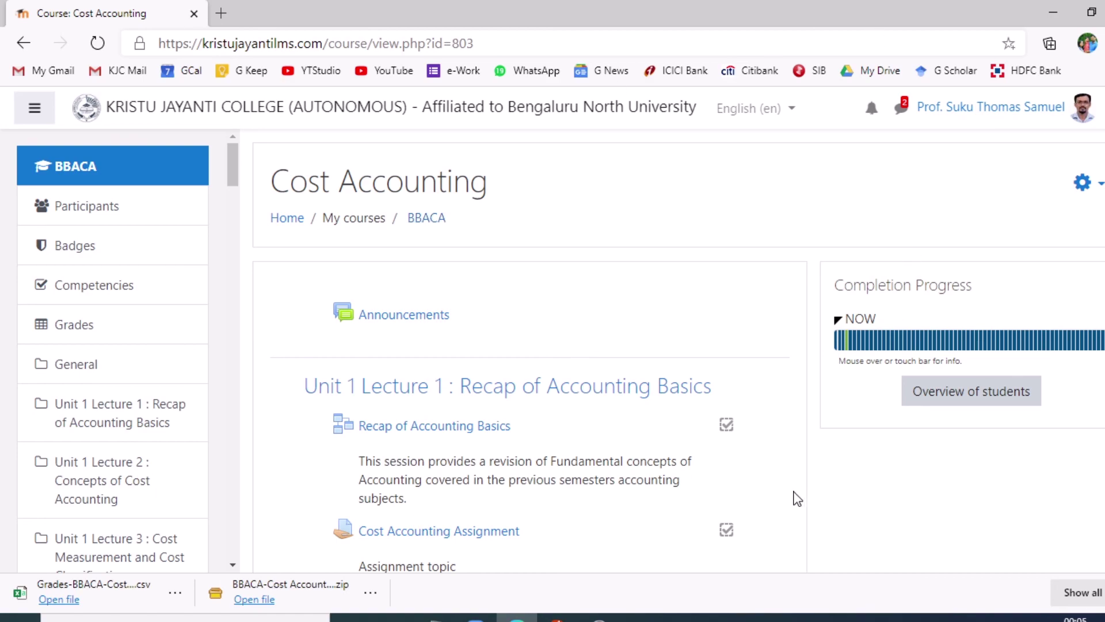
pyautogui.click(600, 618)
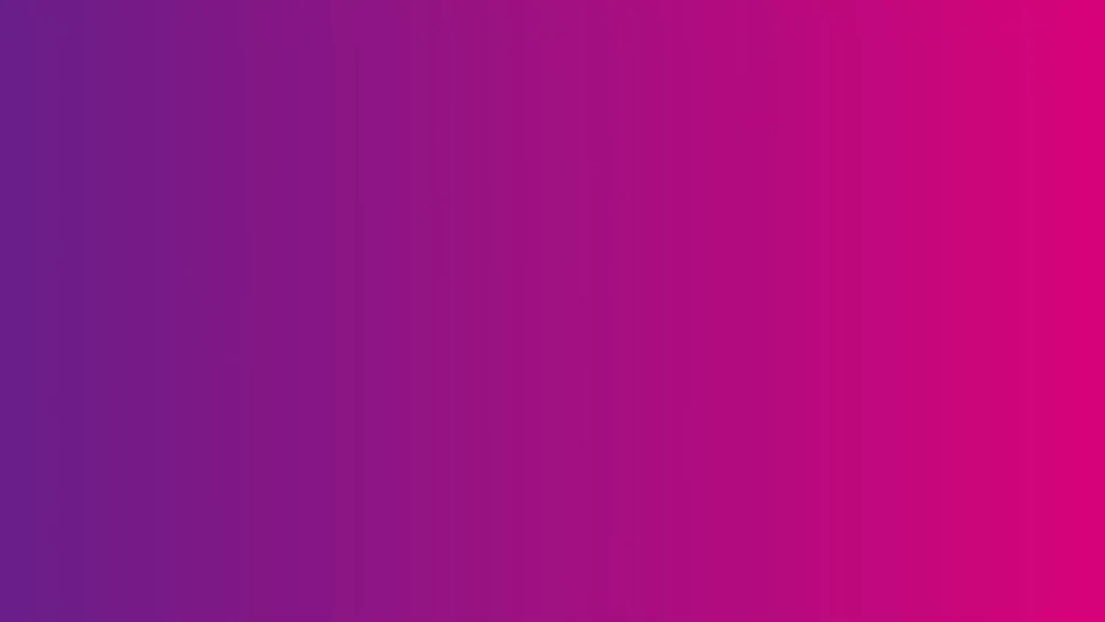